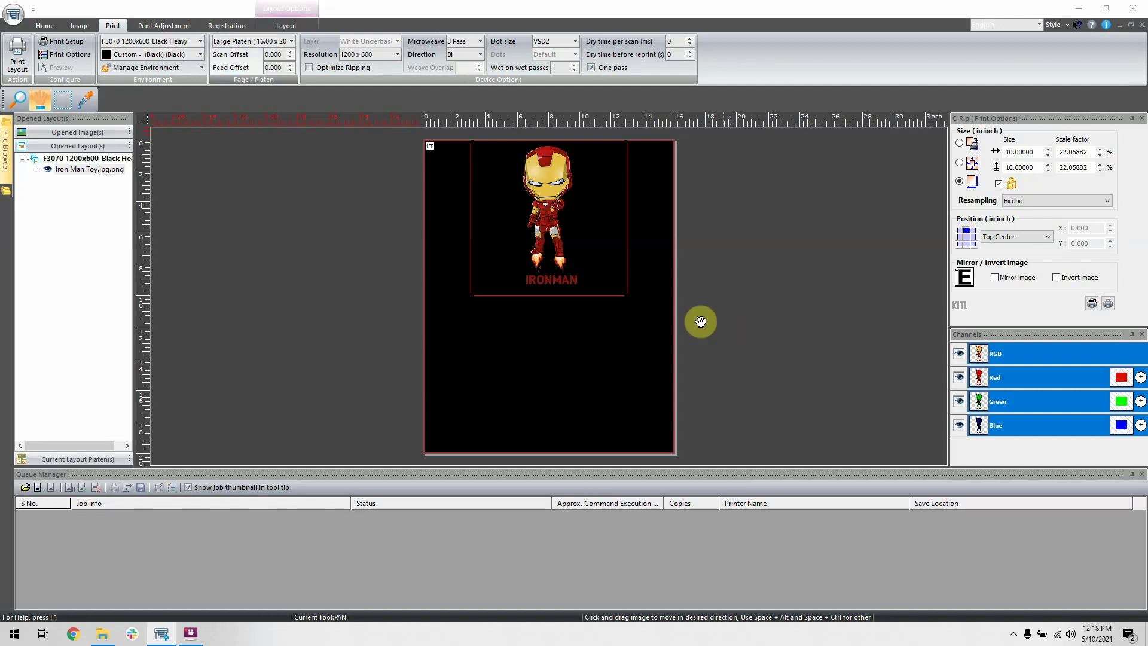
Open Print Setup for the F3070 1200x600-Black Heavy environment on the Large Platen
left_click(1091, 303)
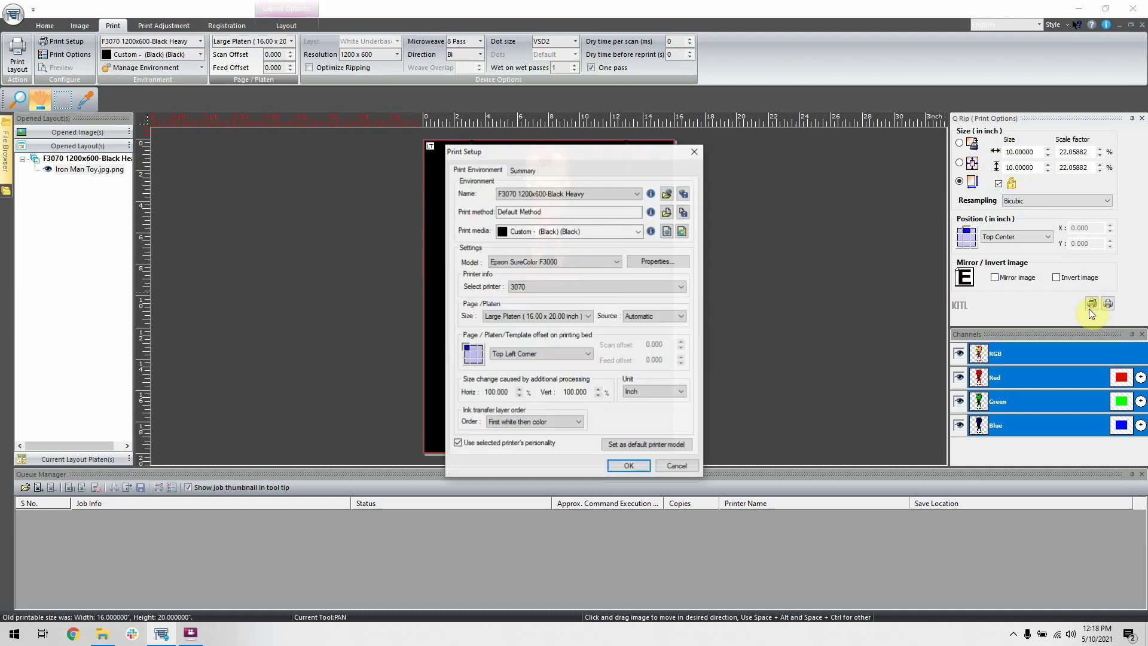
Set the printer properties' left, right, top and bottom page margins all to 1
left_click(658, 258)
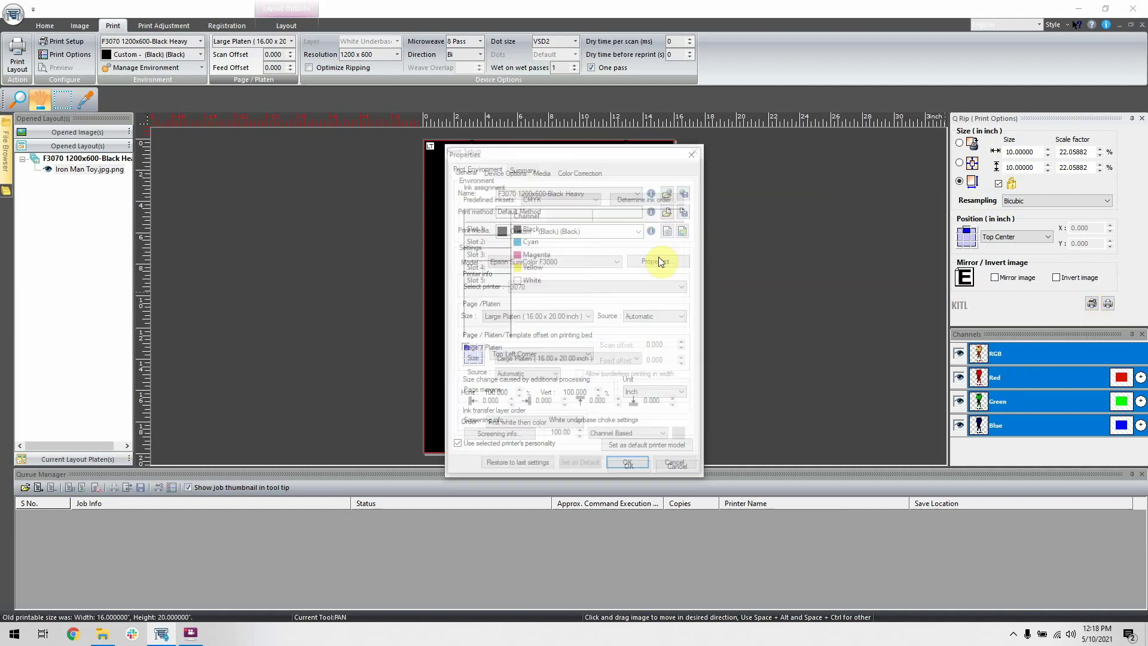
left_click(498, 404)
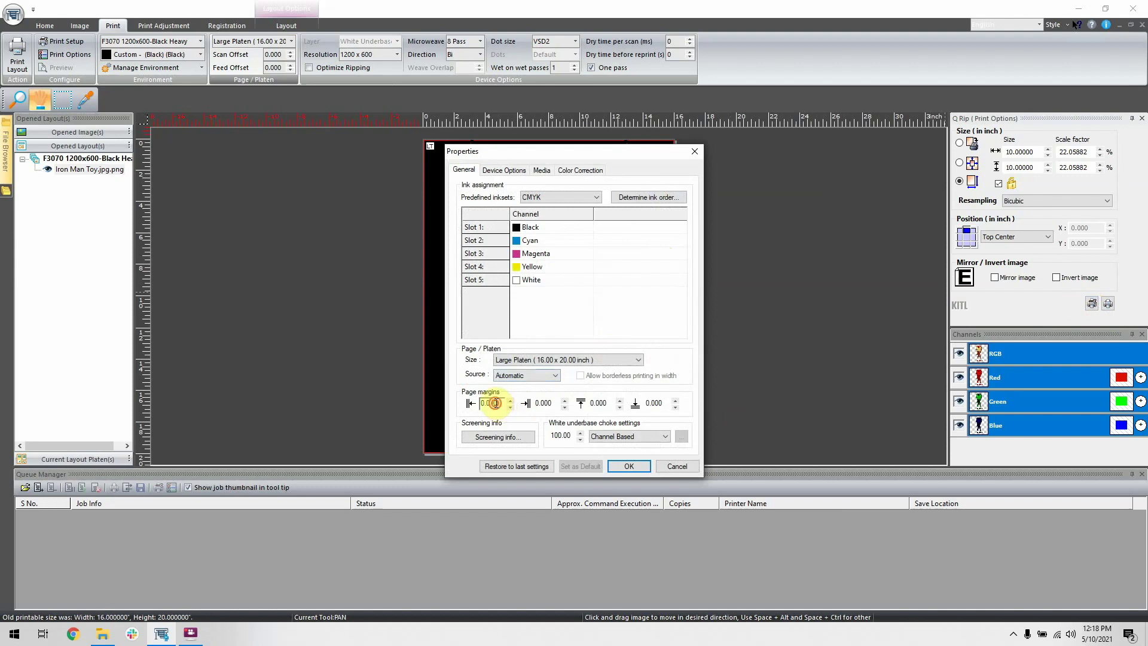
double_click(486, 405)
type("1")
key("Tab")
type("1")
key("Tab")
type("1")
key("Tab")
type("1")
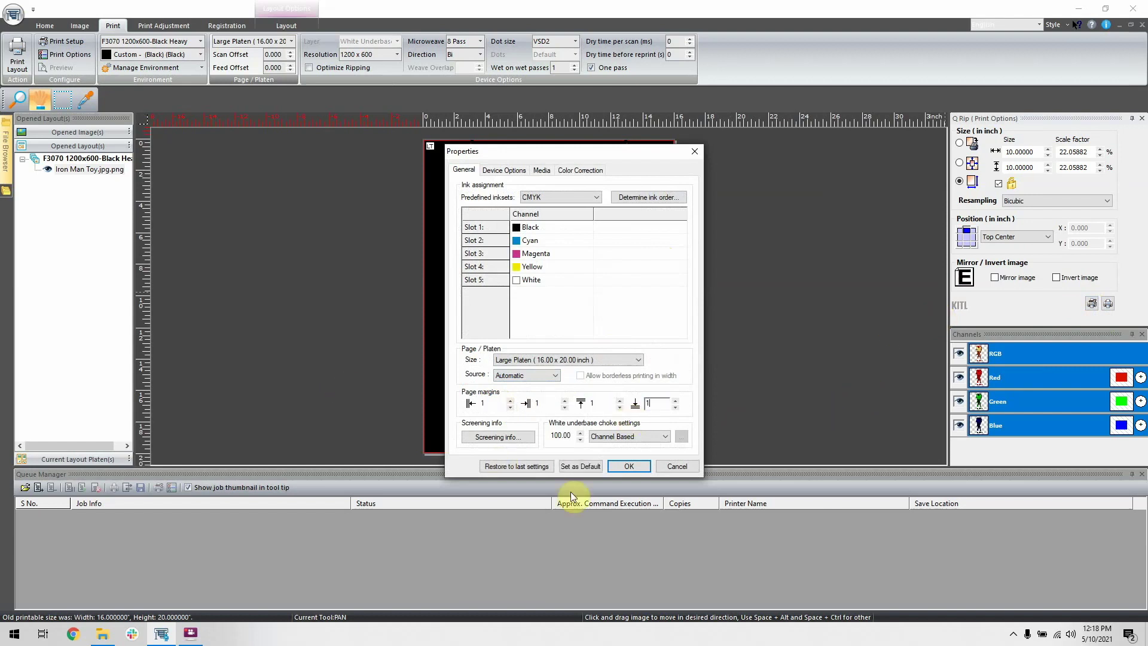
left_click(624, 472)
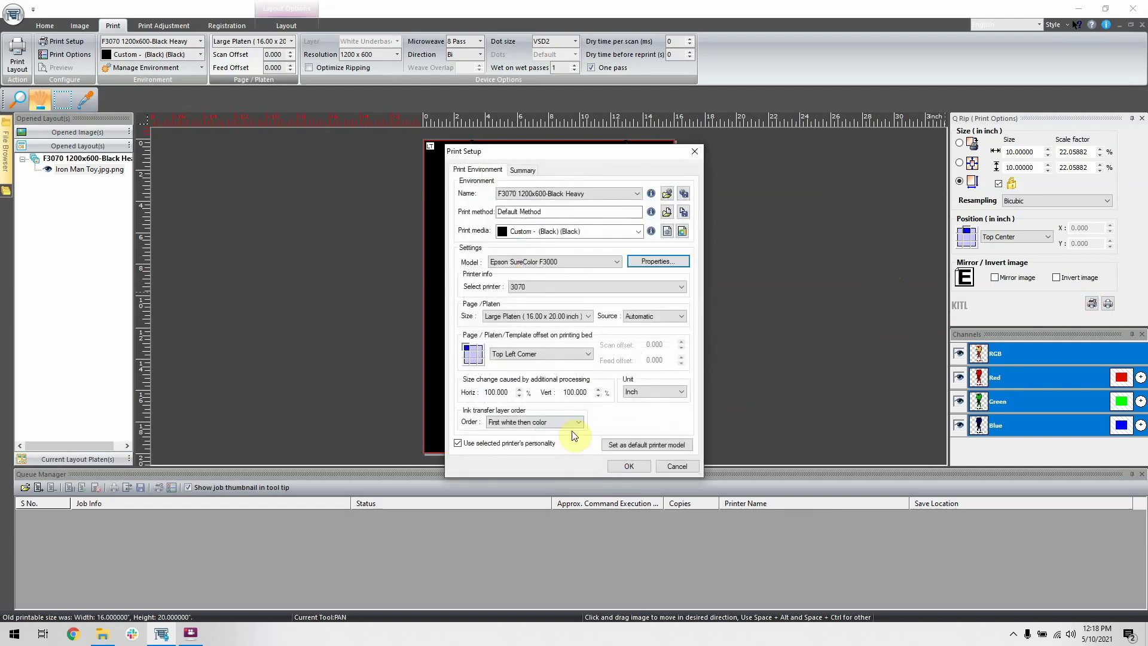
Apply the print setup and try the image at top-left, top-right, then top center
left_click(638, 472)
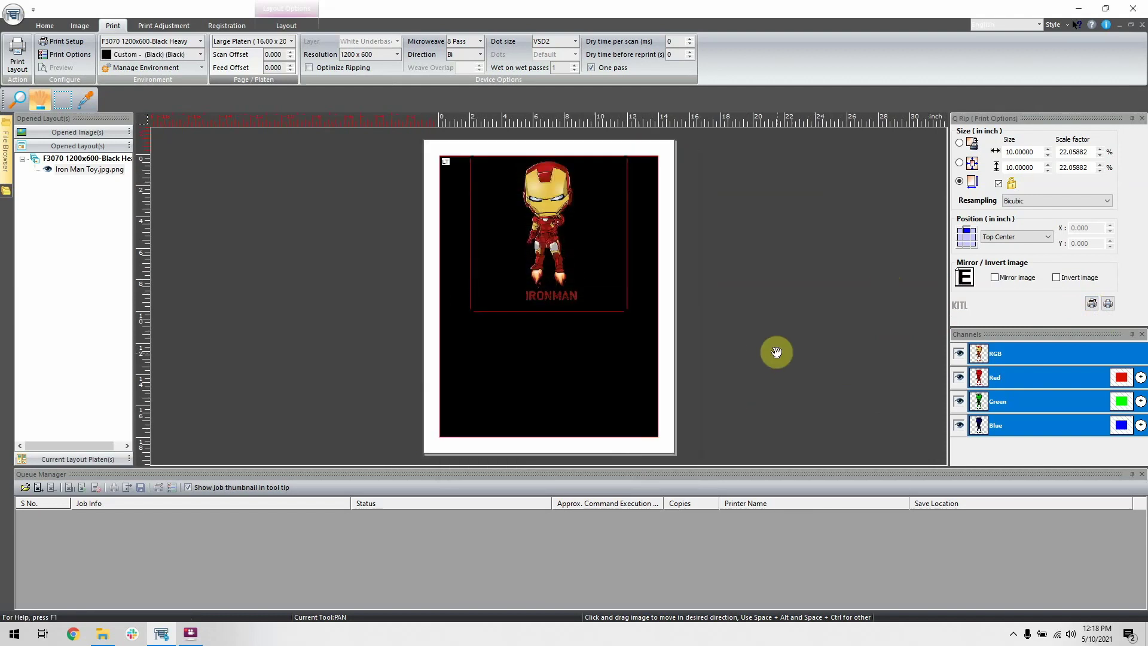
left_click(961, 231)
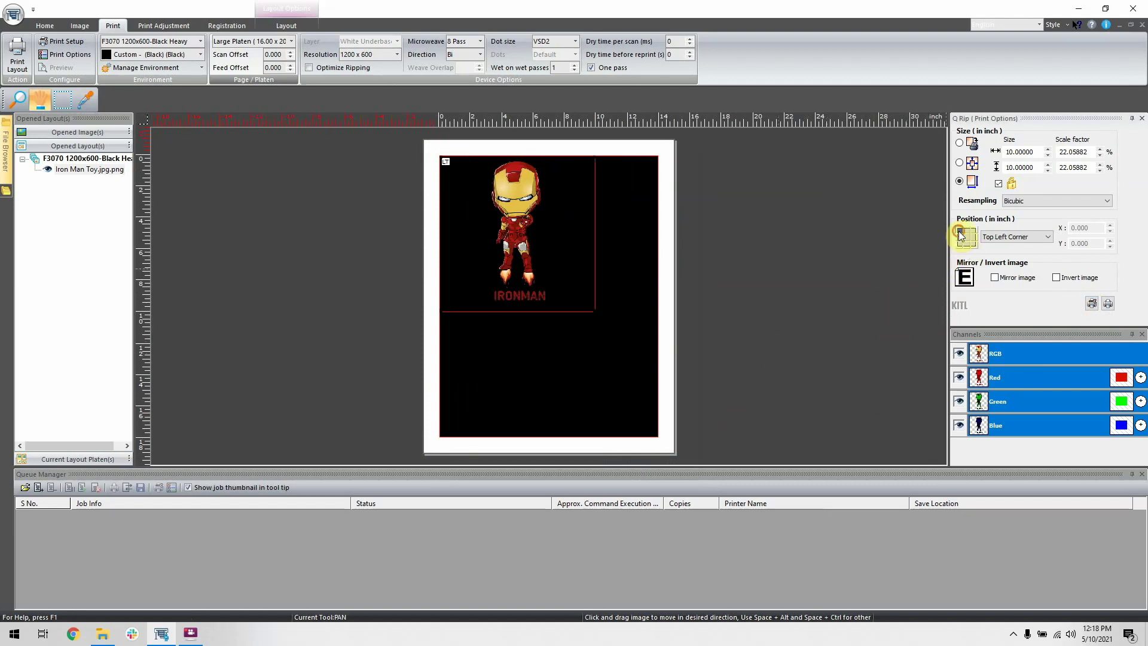
left_click(972, 229)
left_click(966, 229)
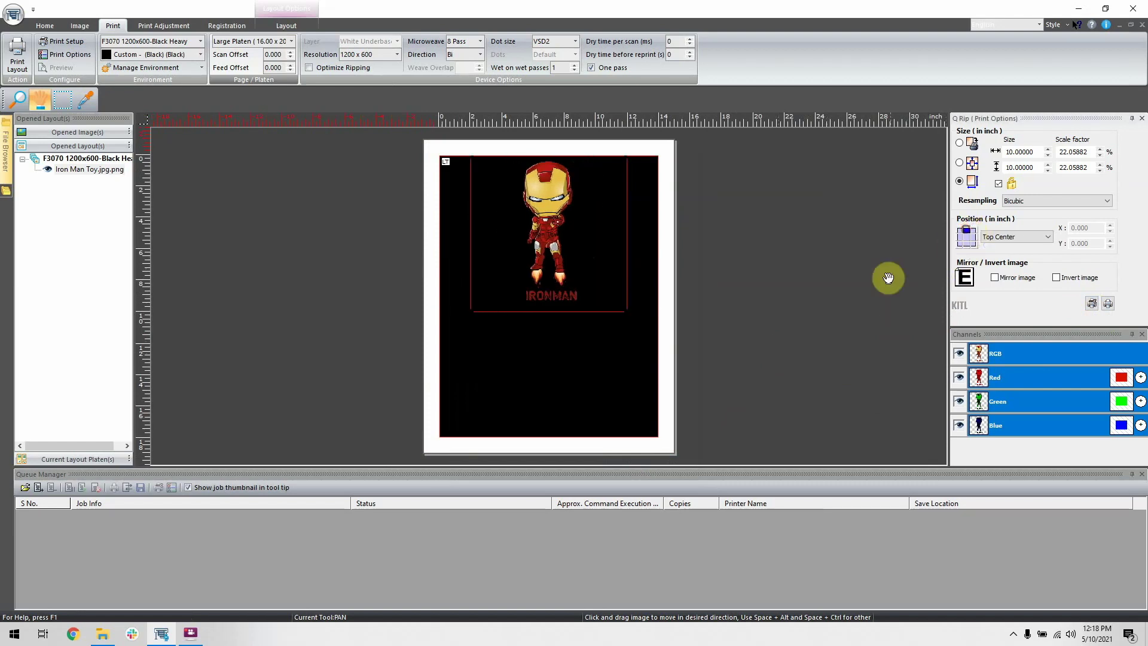
Save the environment as the distributable file 'Custom - 14x18'
left_click(1092, 303)
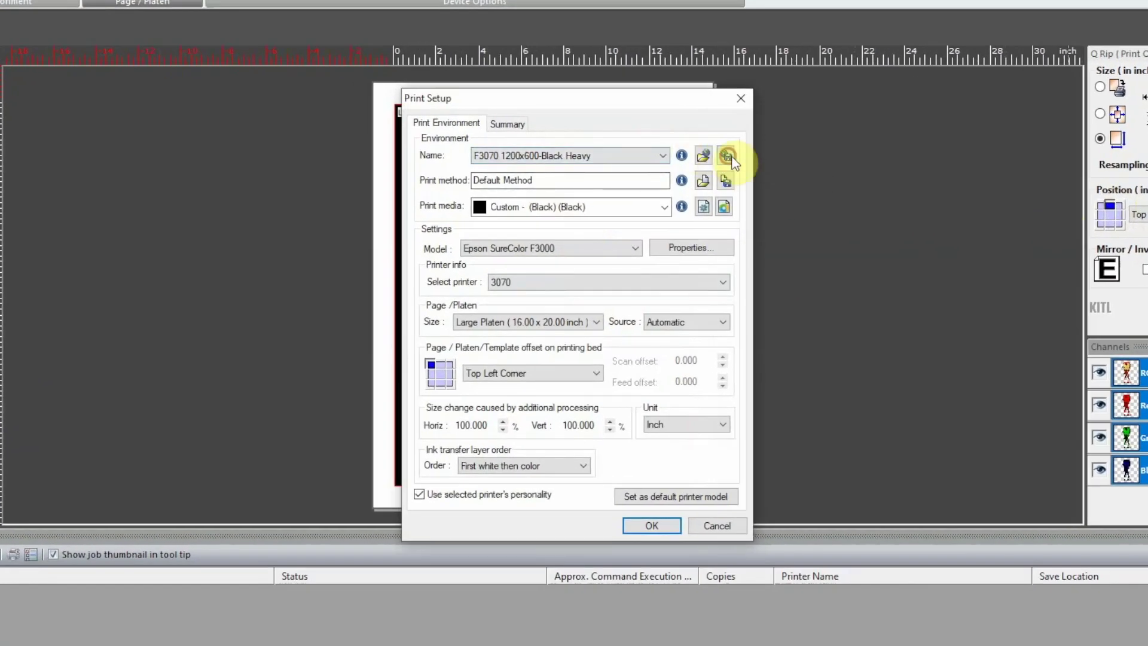
left_click(727, 156)
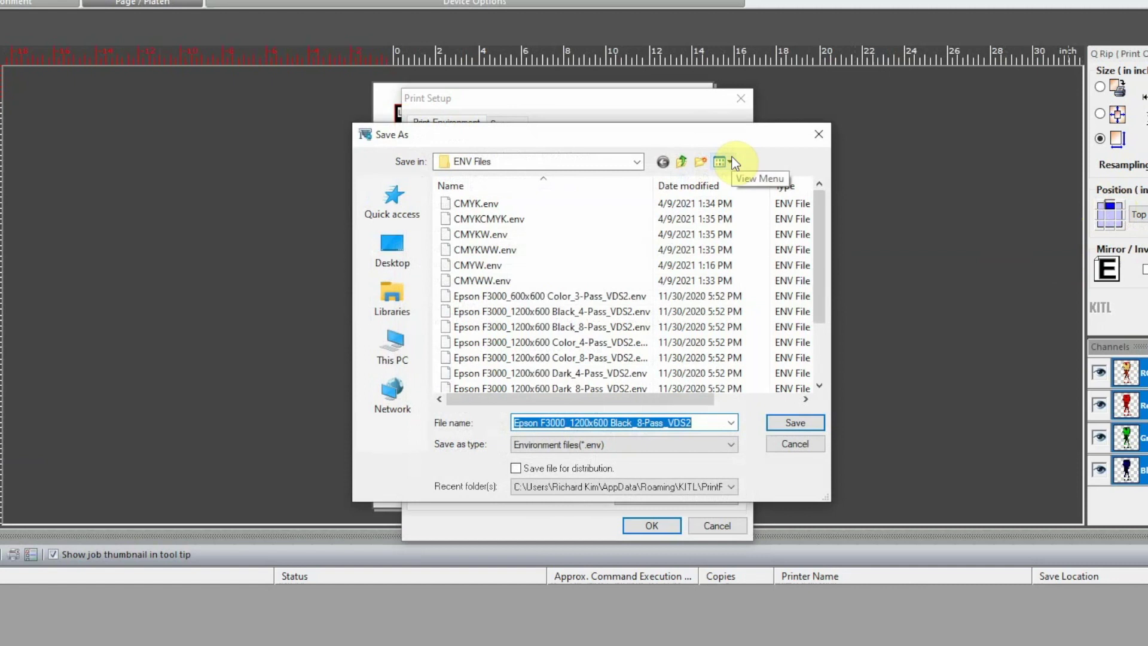
type("Custom")
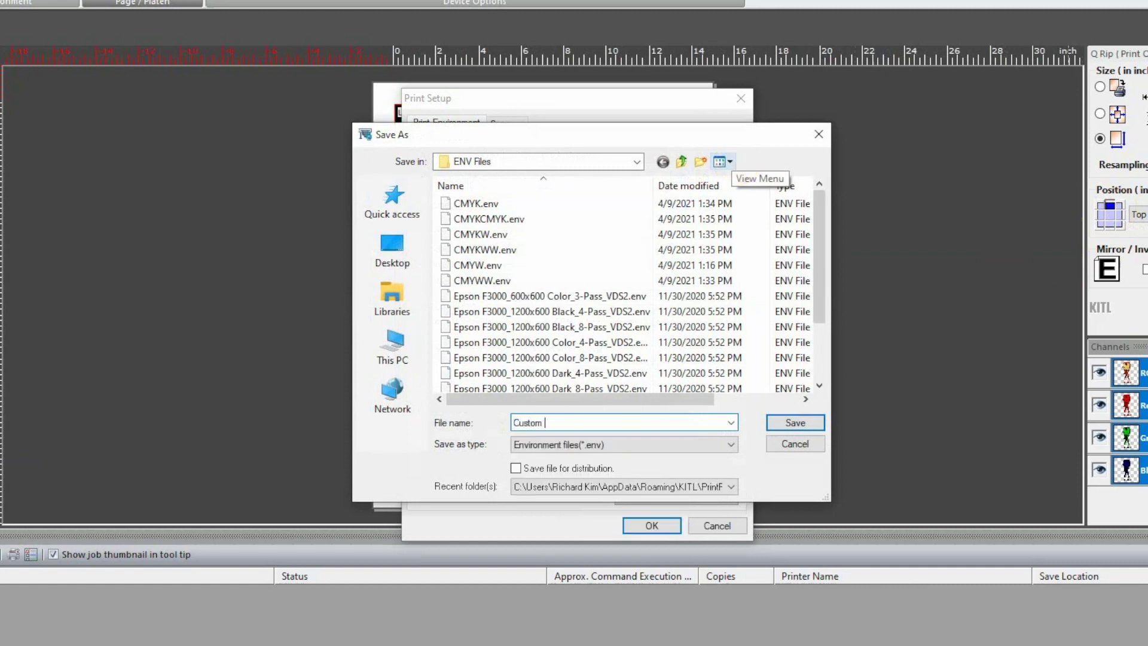
type(" - ")
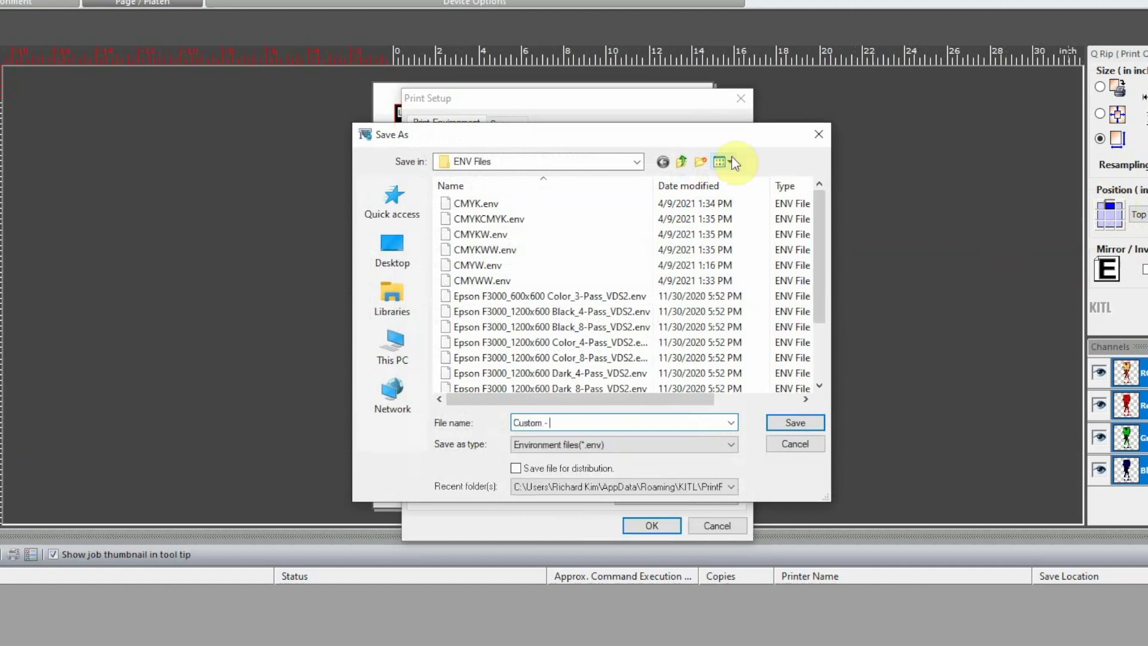
type("14x18")
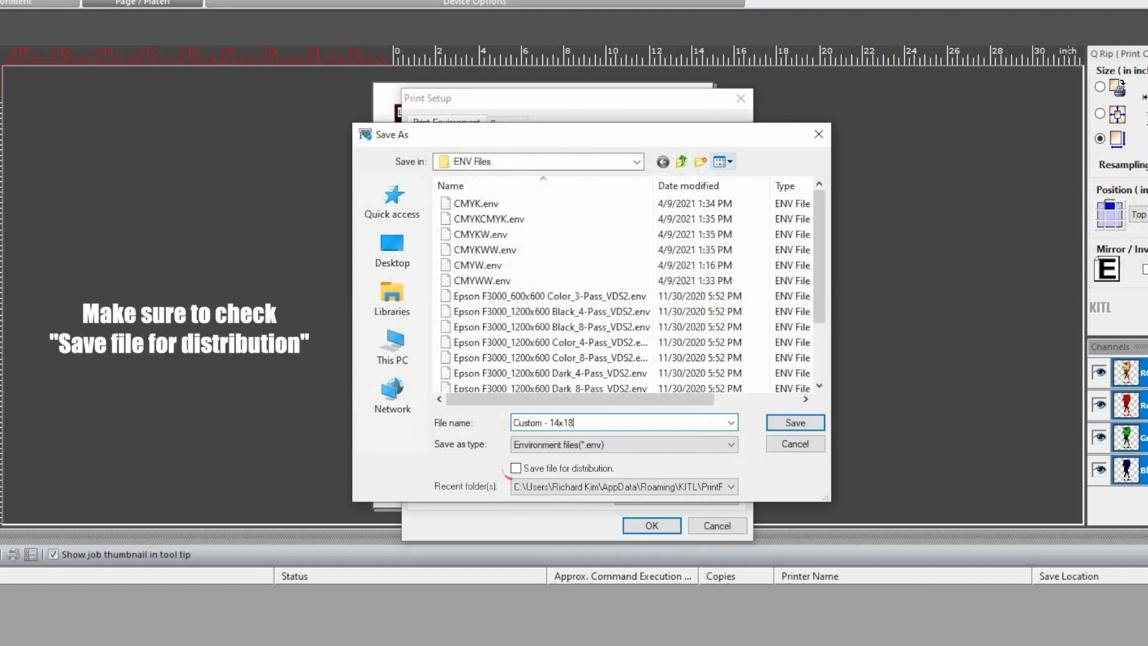
left_click(571, 471)
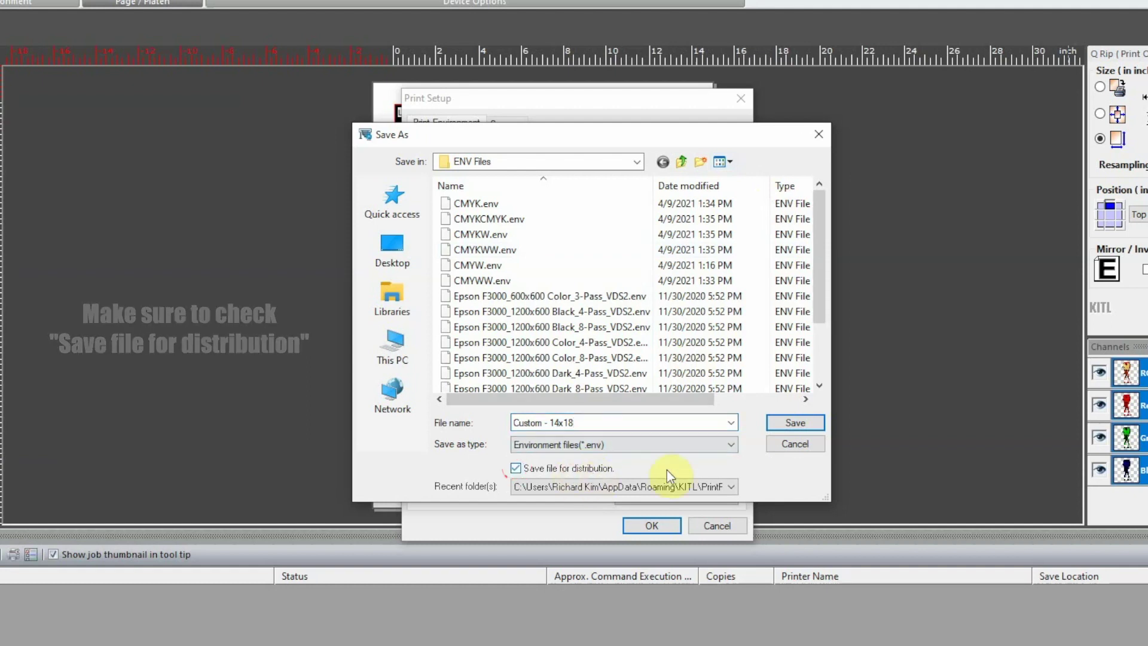
left_click(794, 422)
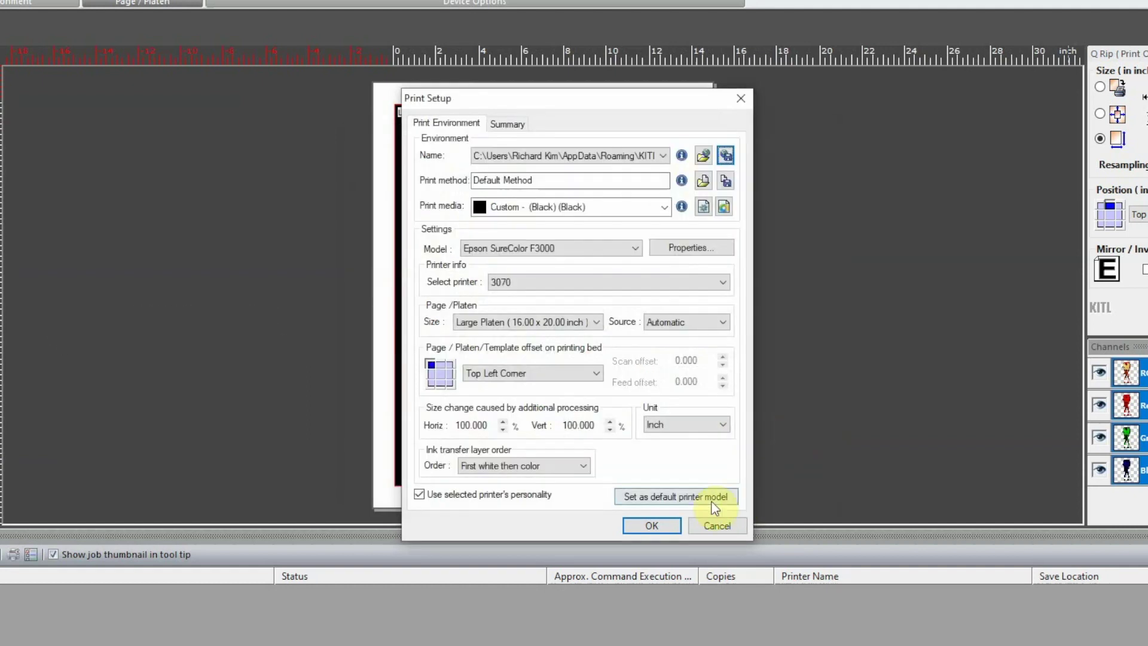
left_click(651, 525)
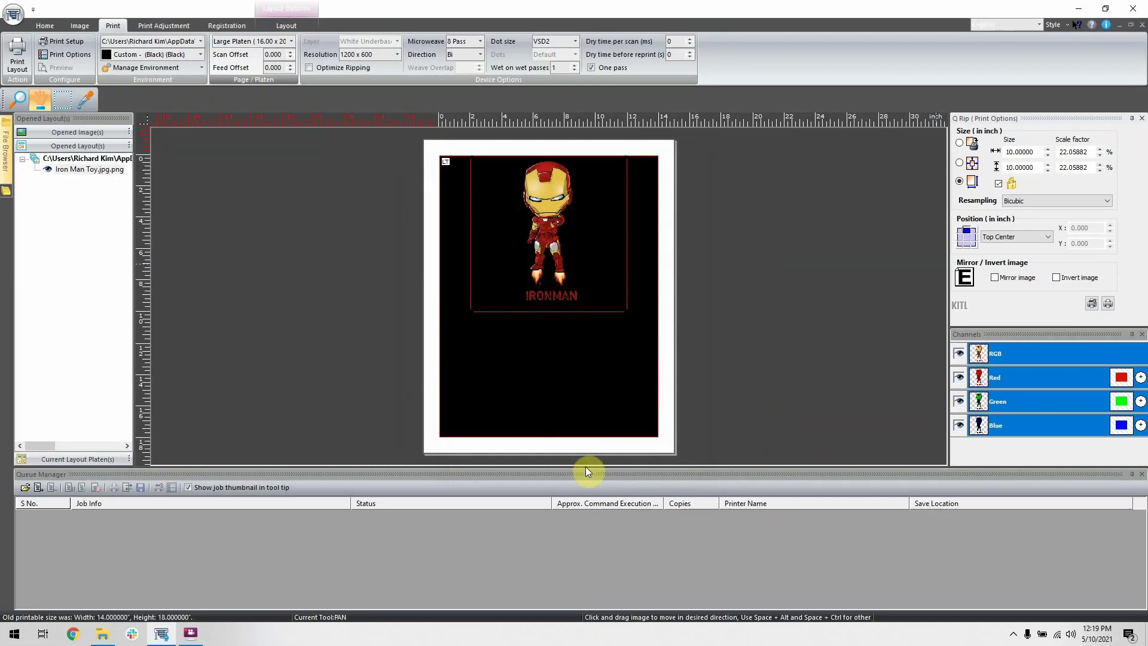
Add a new environment entry linked to the Custom - 14x18.env file
left_click(199, 67)
left_click(157, 81)
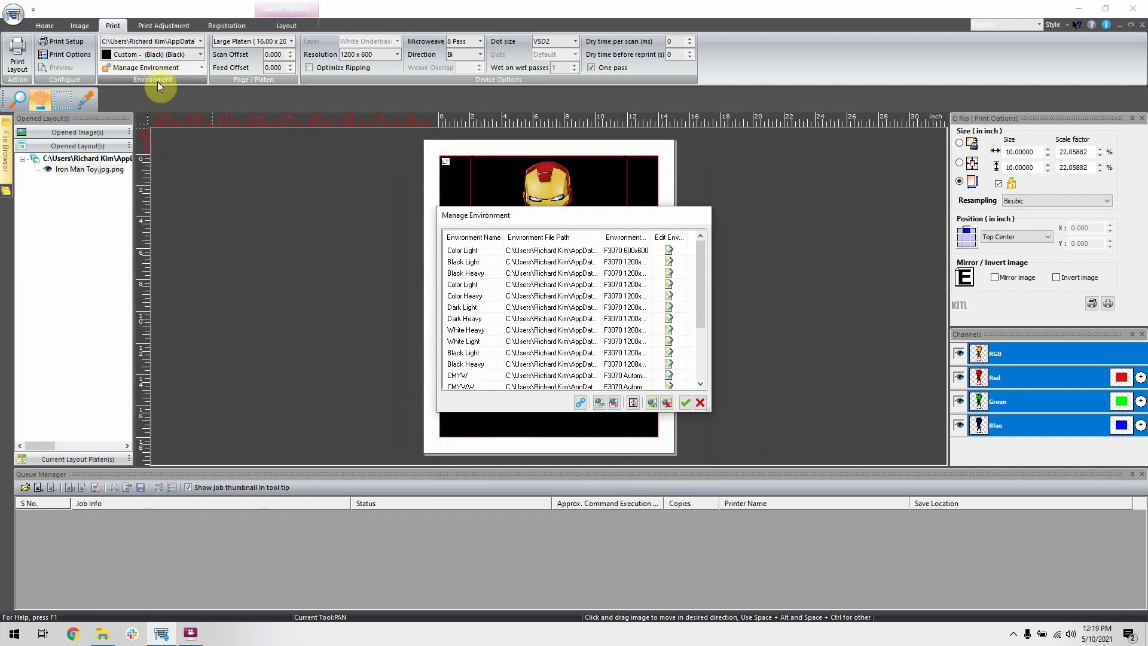
left_click(604, 376)
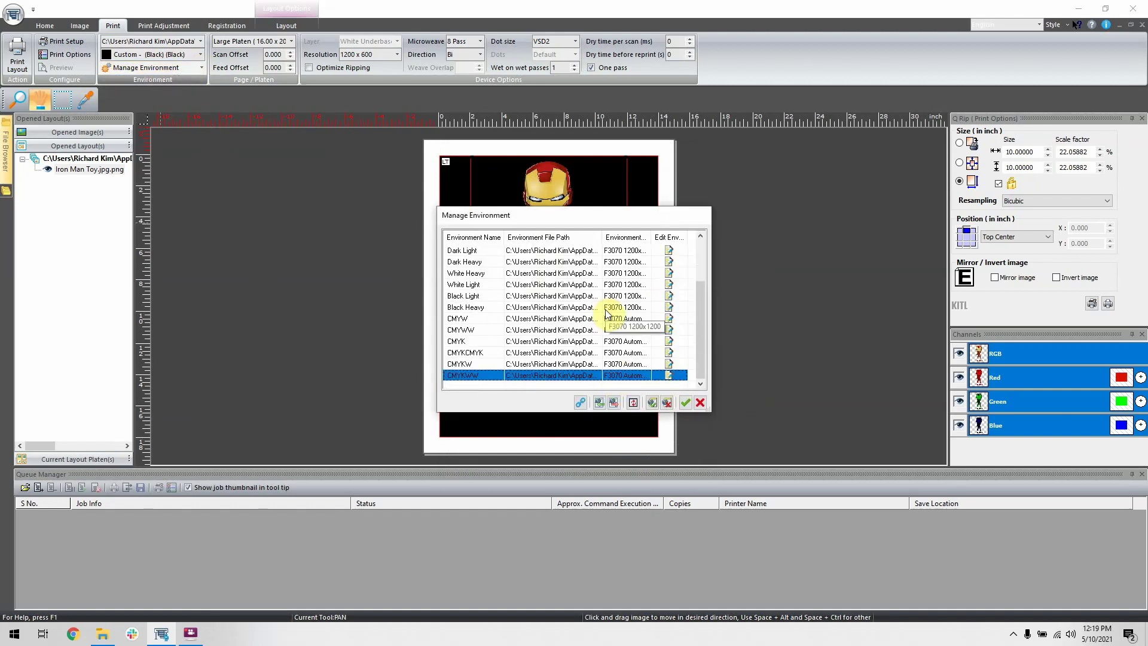
left_click(654, 403)
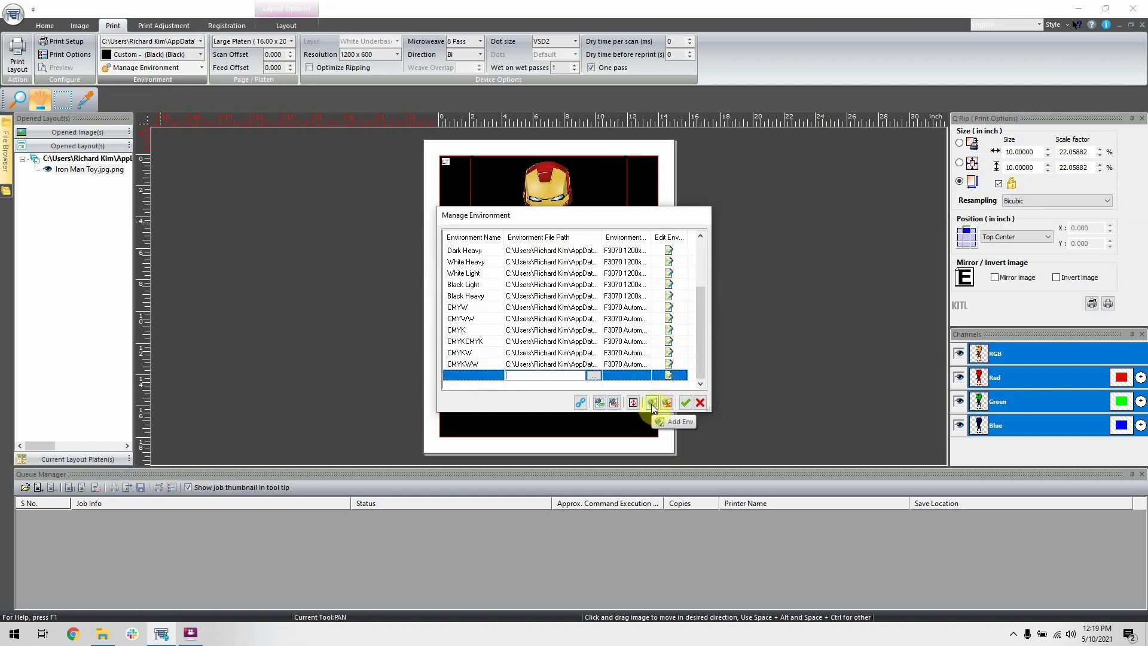
left_click(593, 375)
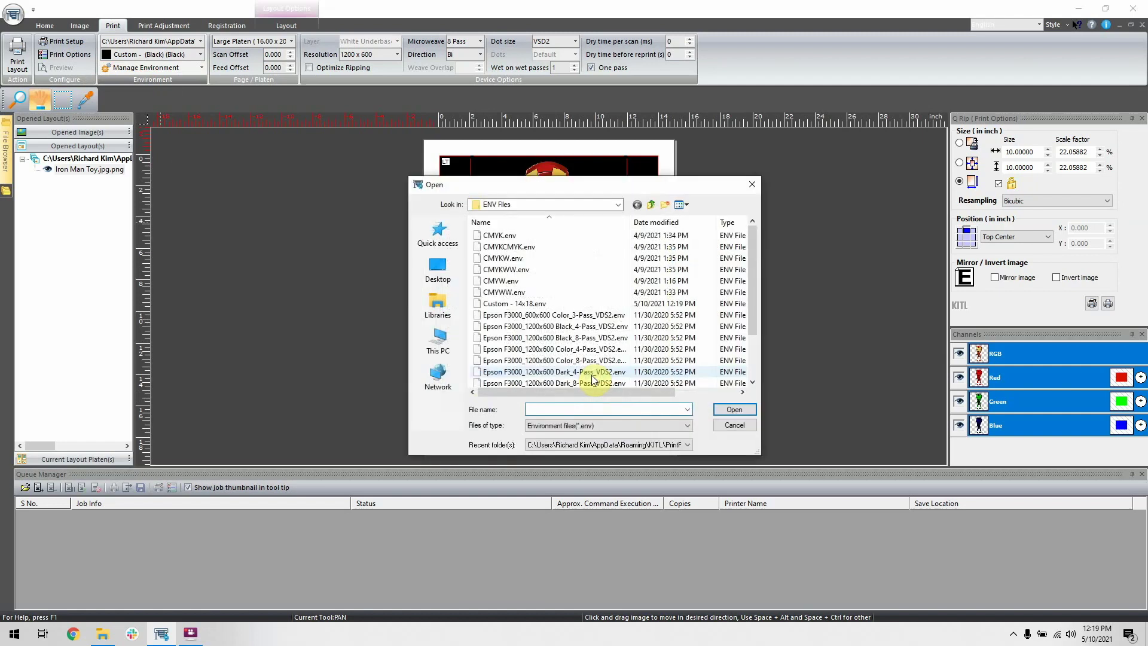
left_click(568, 304)
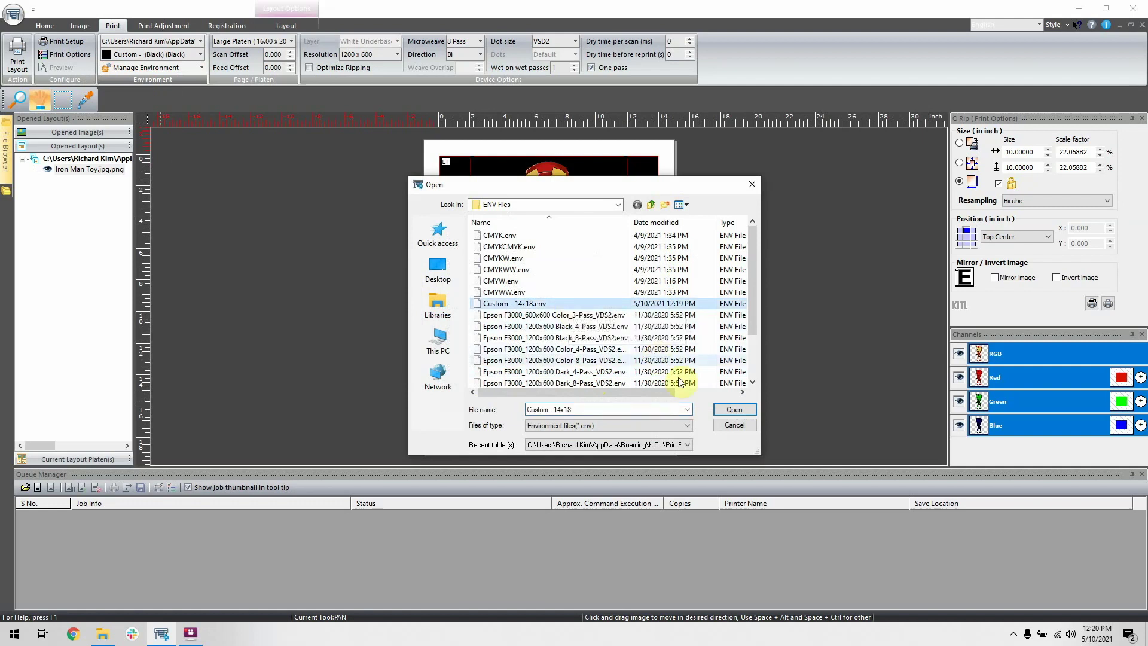
left_click(734, 410)
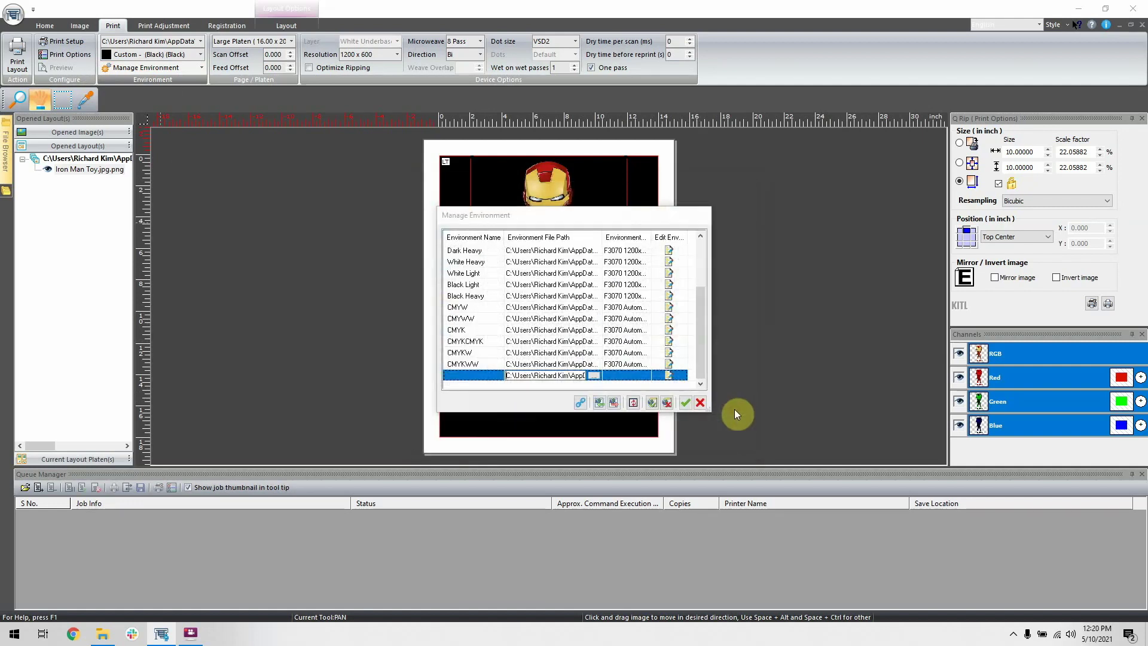
Name the entry 14x18, assign it to F3070 1200x600, and save the list
left_click(473, 375)
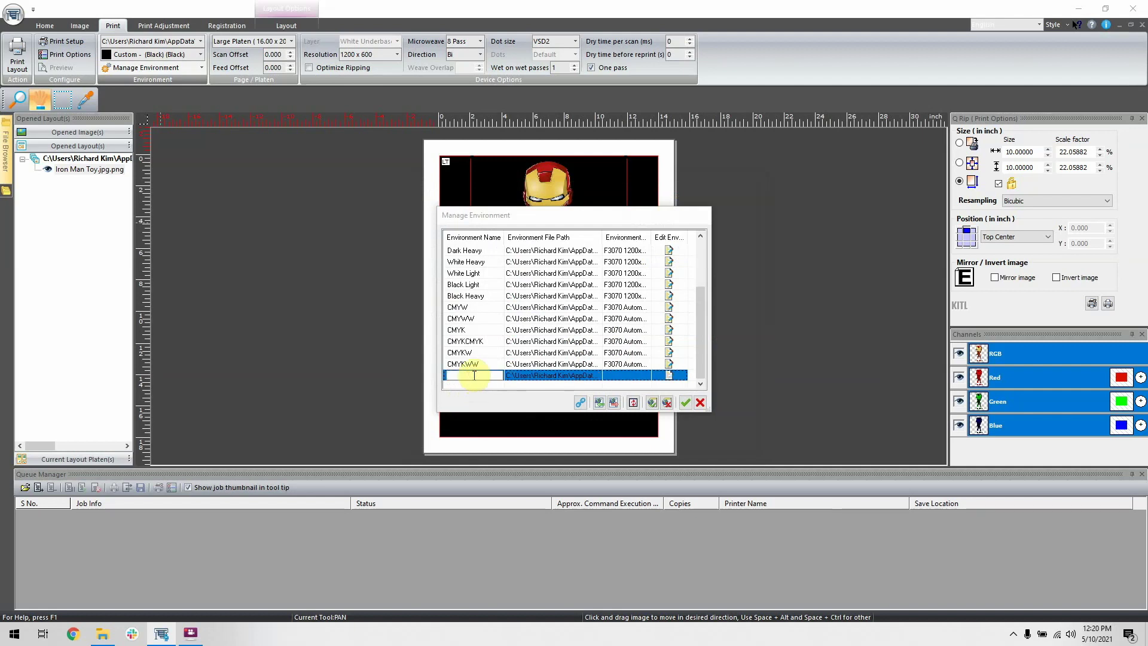
type("14x18")
left_click(644, 376)
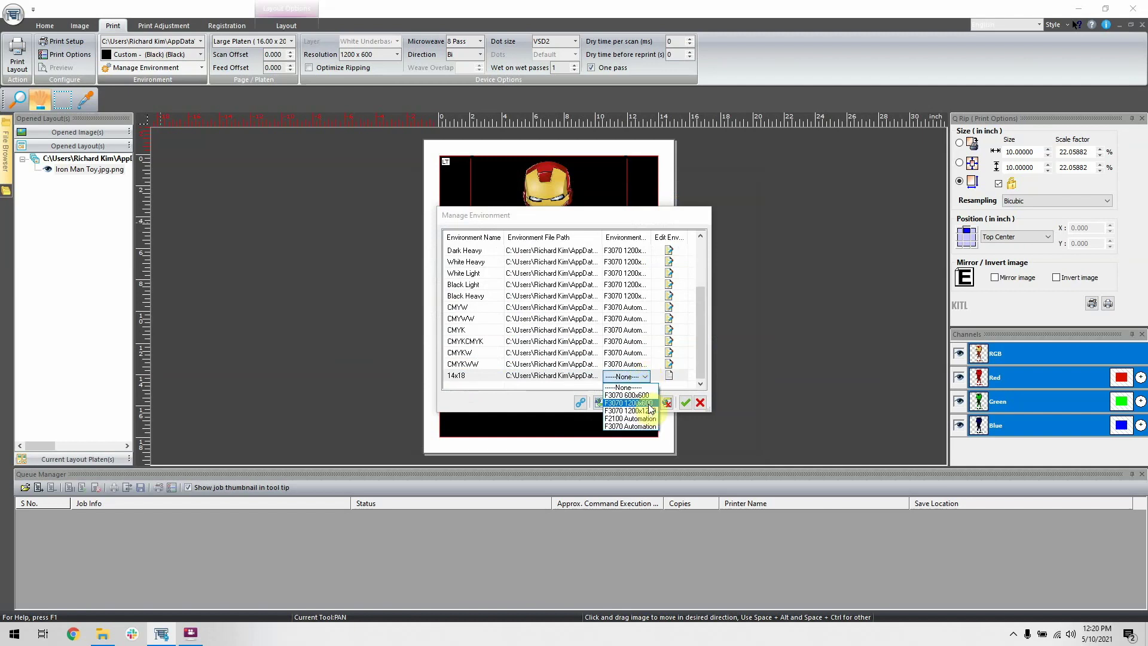
left_click(649, 402)
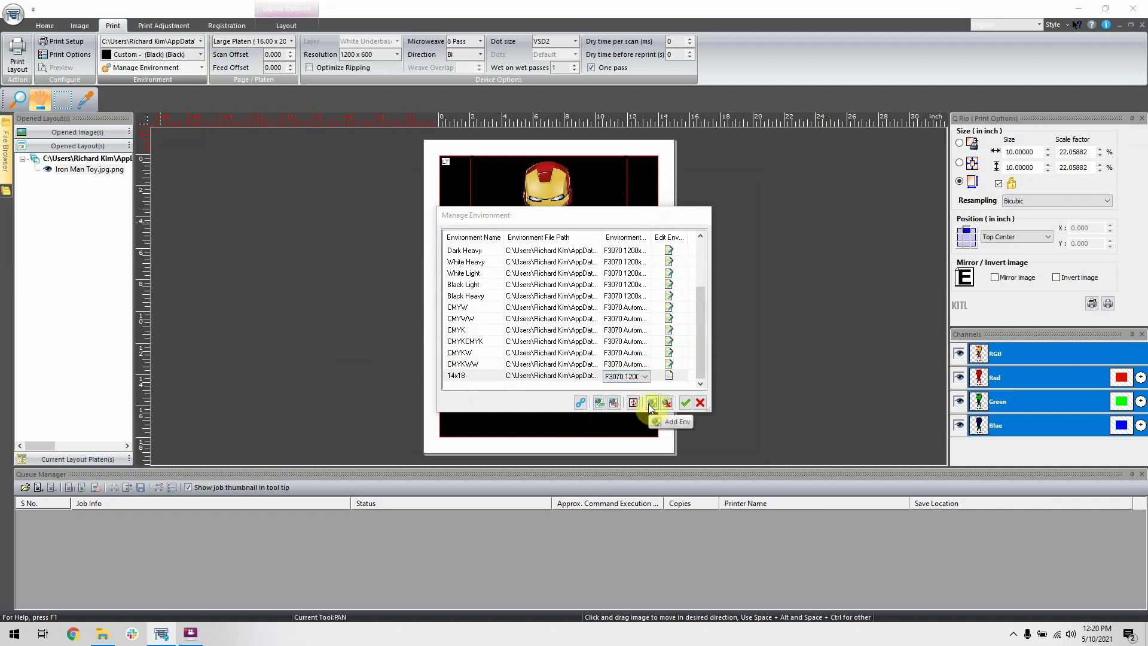
left_click(685, 402)
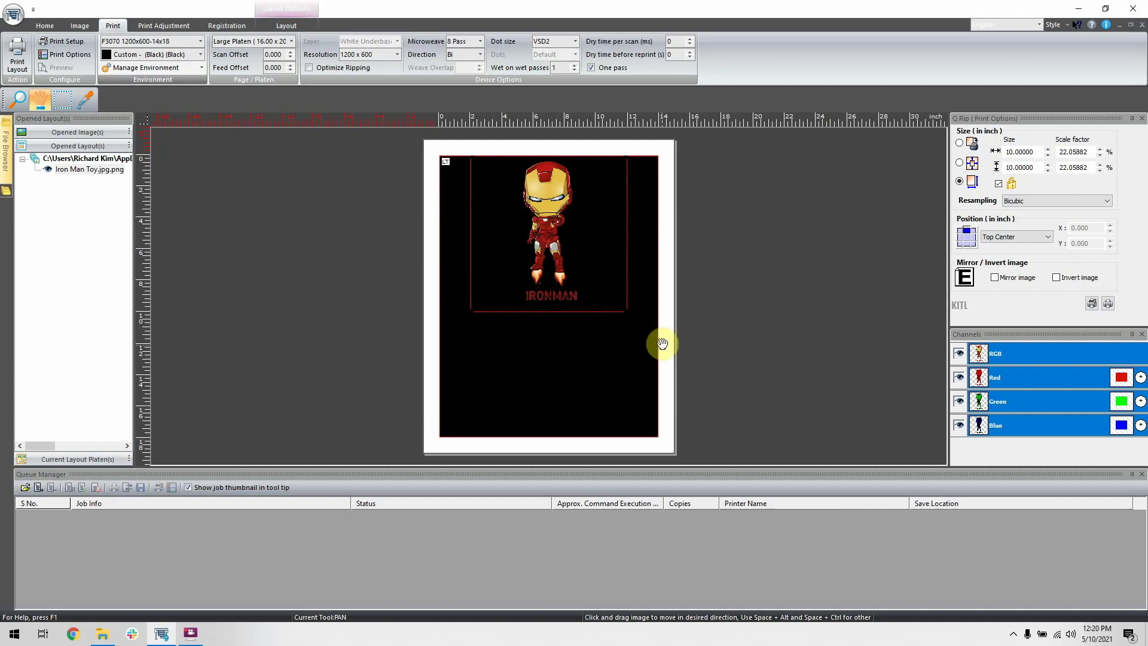
Enter page margins of 6 left and right, 0 top and bottom in printer properties
left_click(1090, 303)
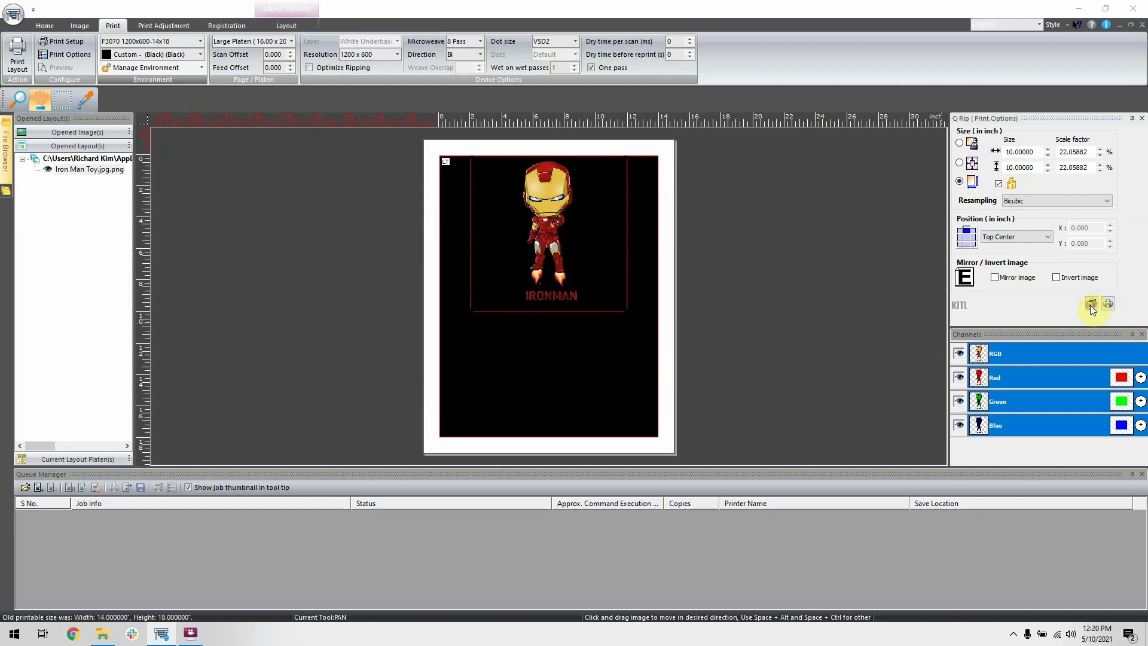
left_click(665, 261)
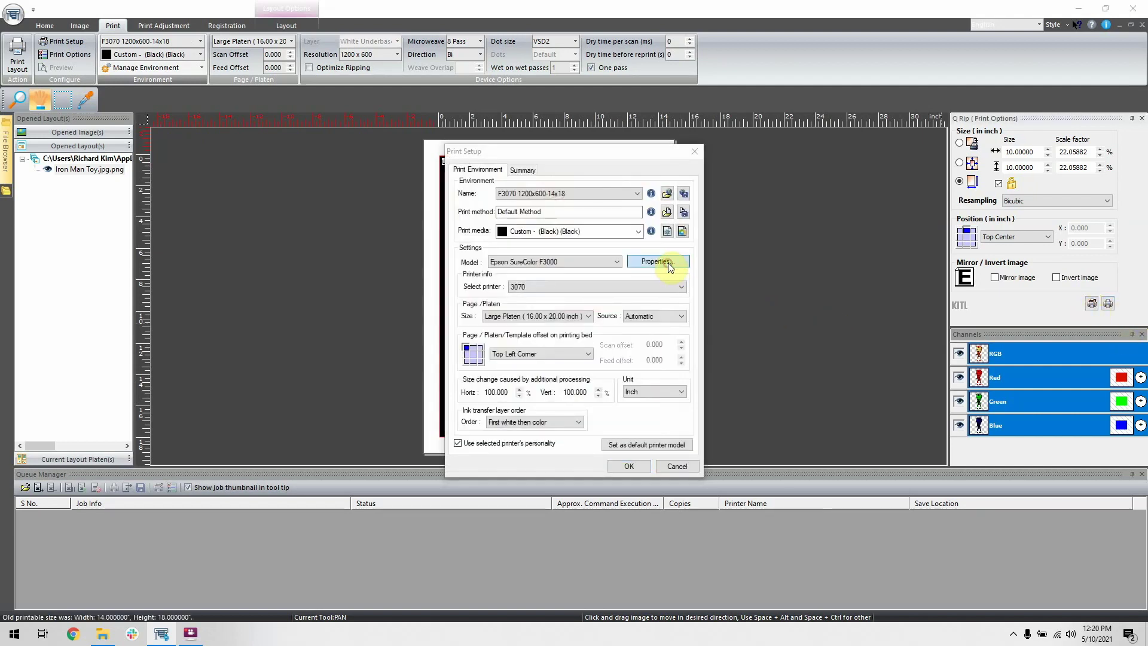
double_click(492, 405)
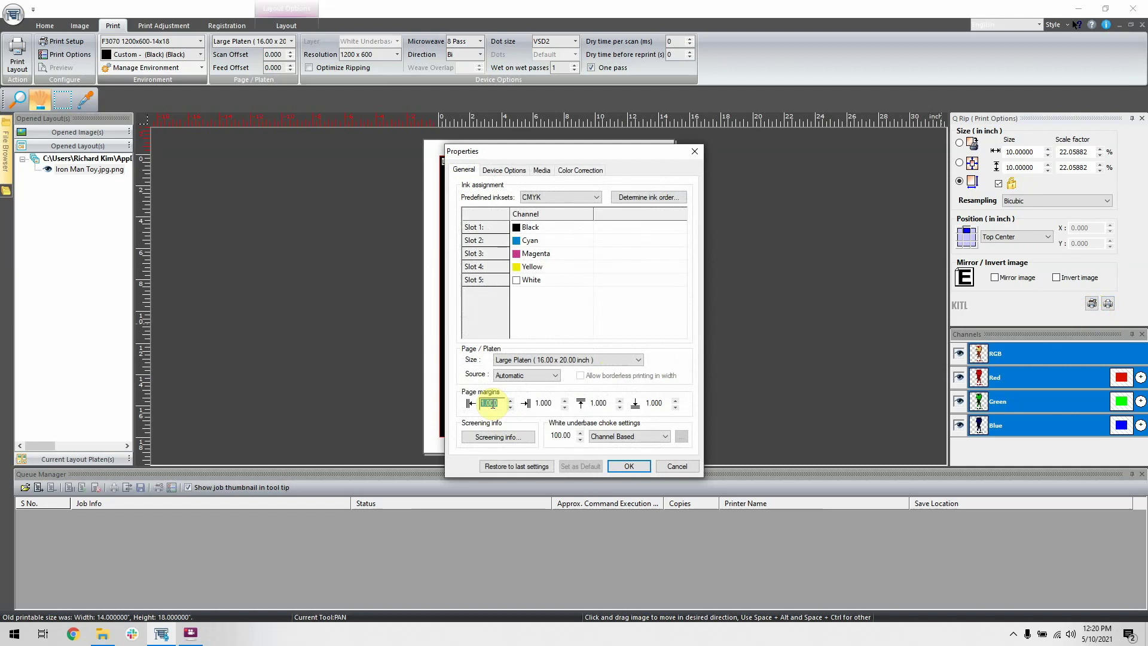
type("6")
key("Tab")
type("6")
key("Tab")
type("0")
key("Tab")
type("0")
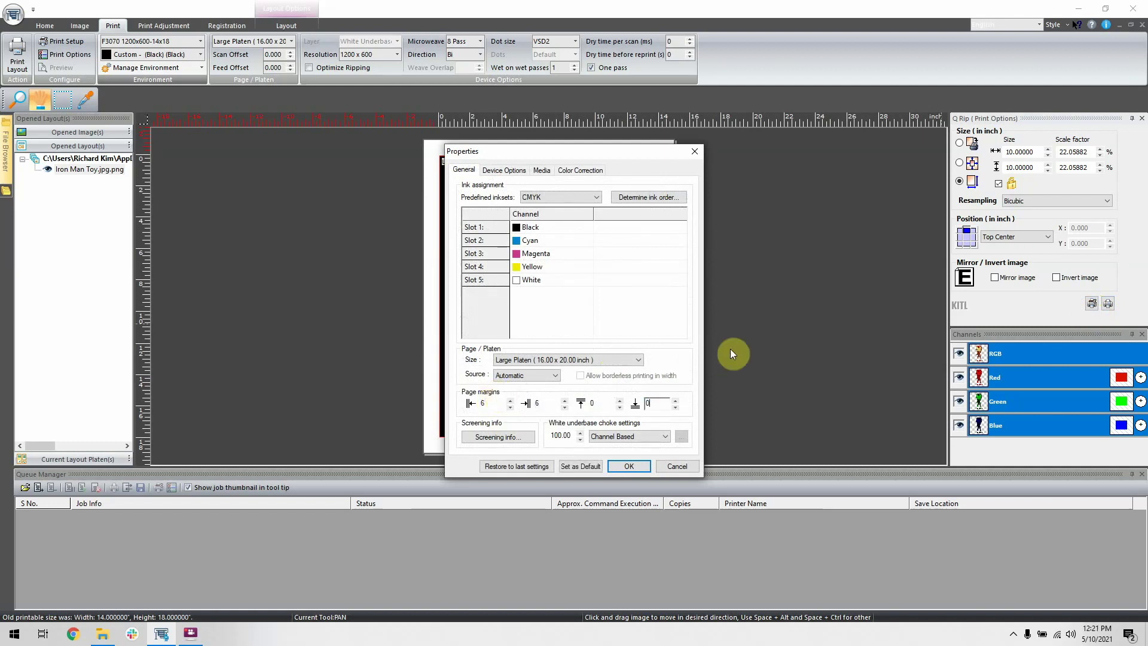
Confirm the margins and apply the print setup, leaving a 4x20 inch sleeve area
left_click(639, 466)
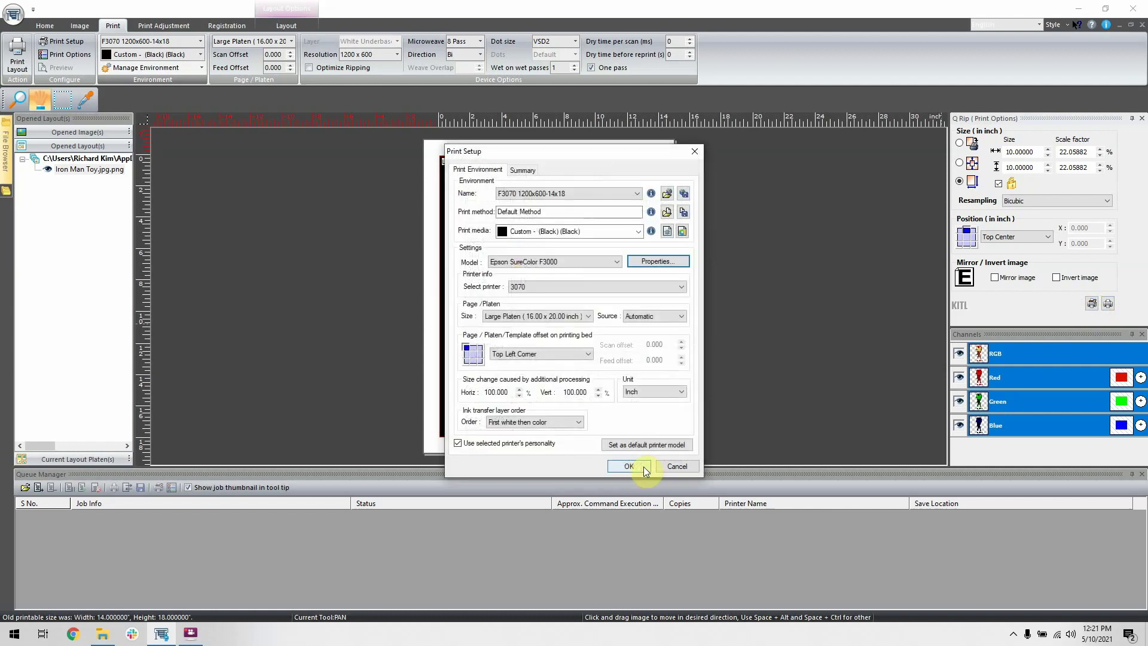
left_click(646, 470)
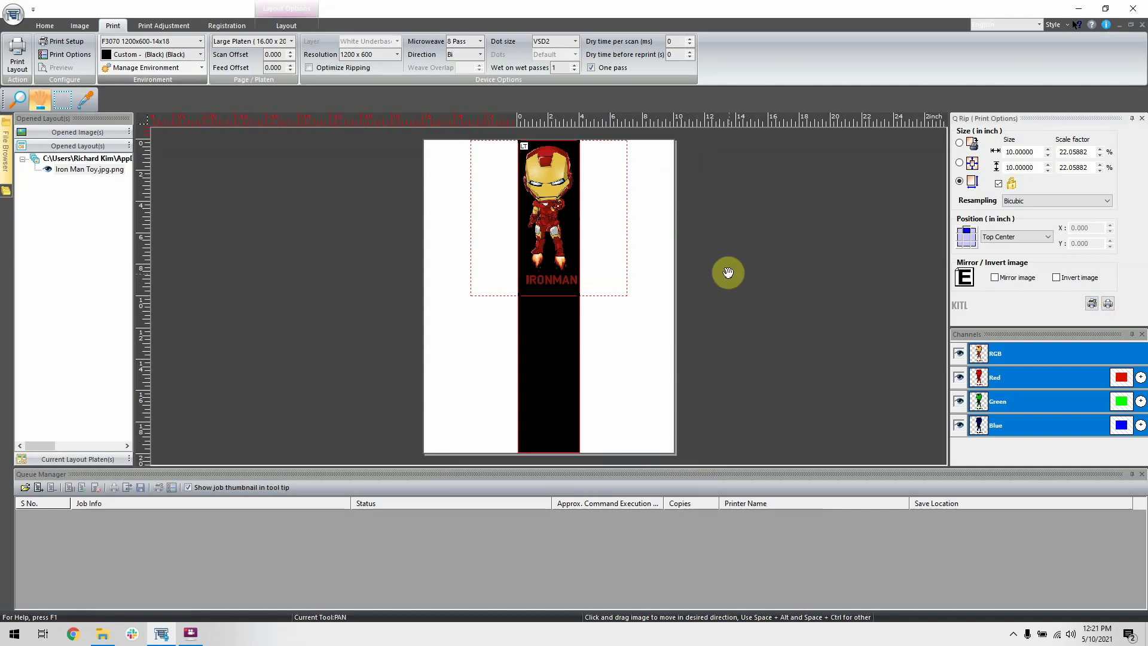
left_click(1092, 303)
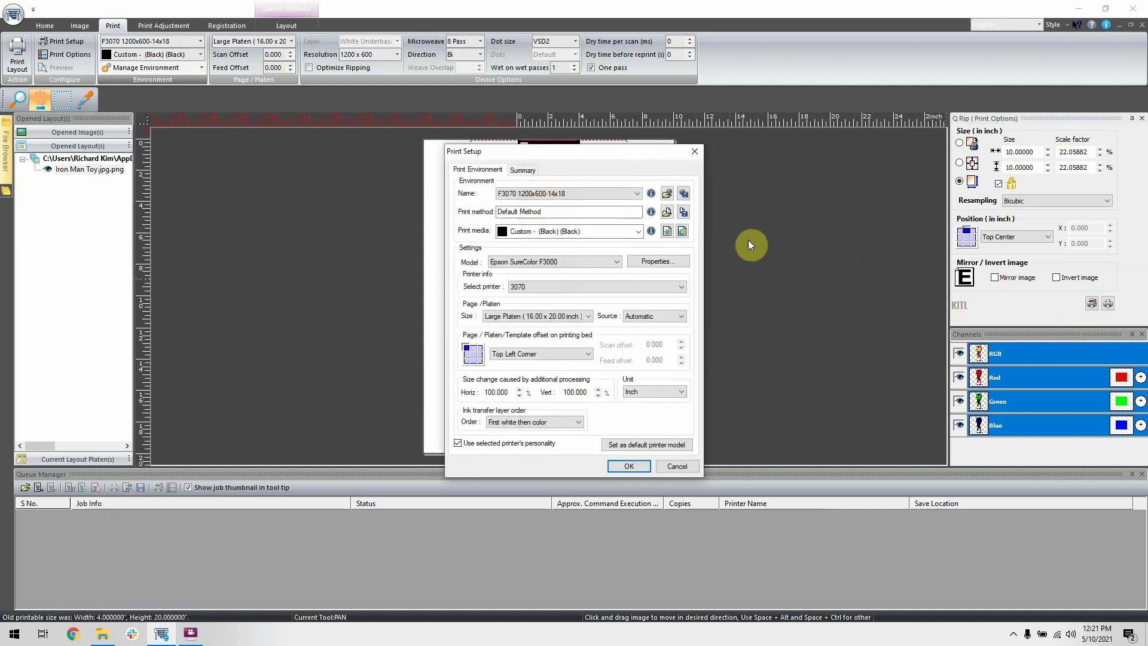
Save the environment as the distributable file 'Custom - 4x20 Sleeve'
left_click(683, 192)
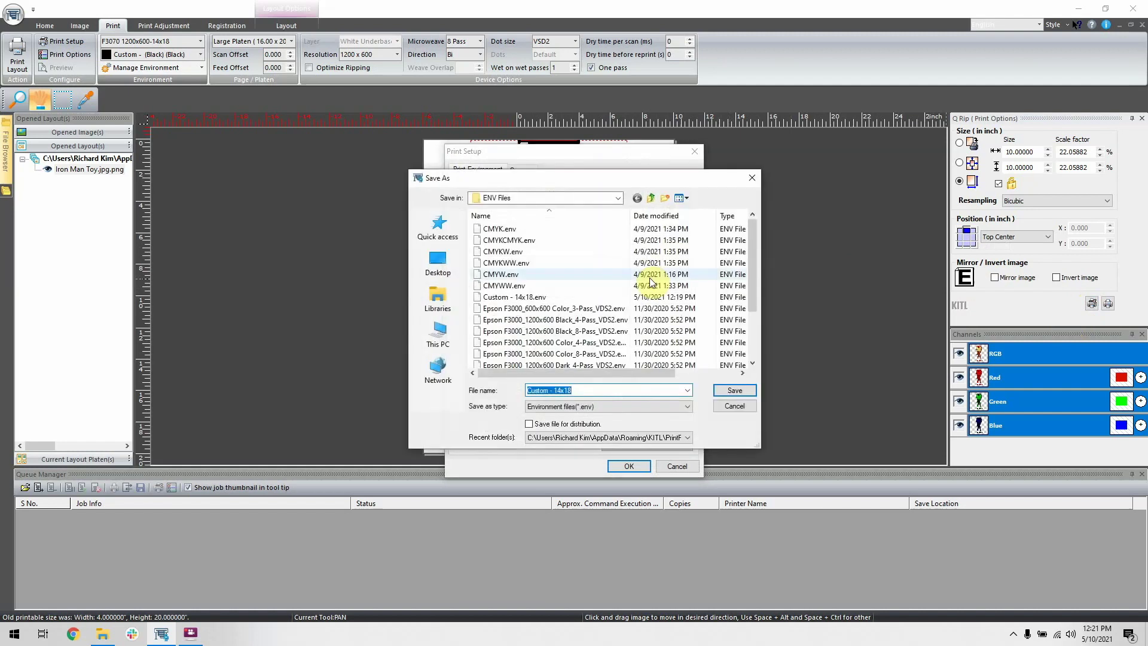
type("Custom")
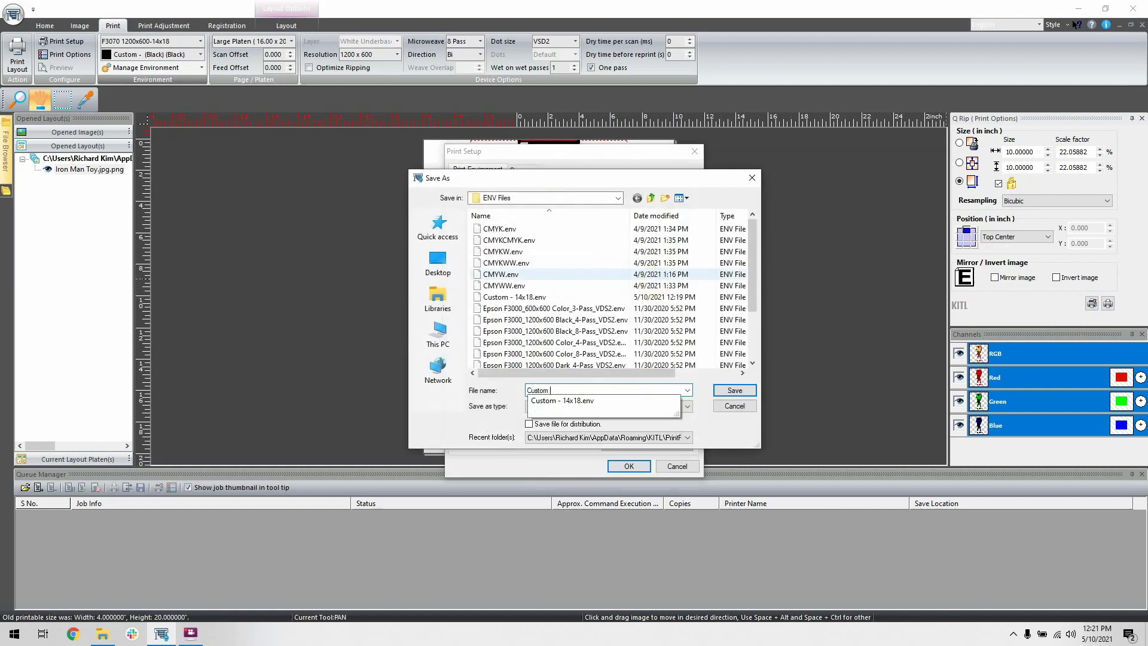
type(" - 4x20 Sleeve")
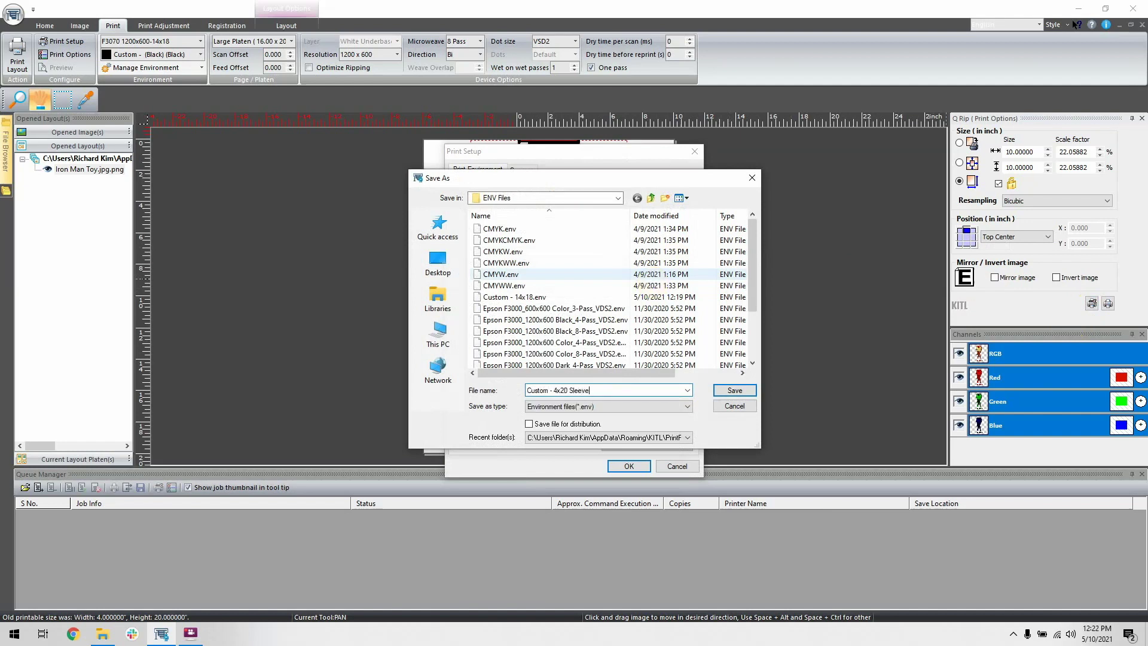
left_click(531, 424)
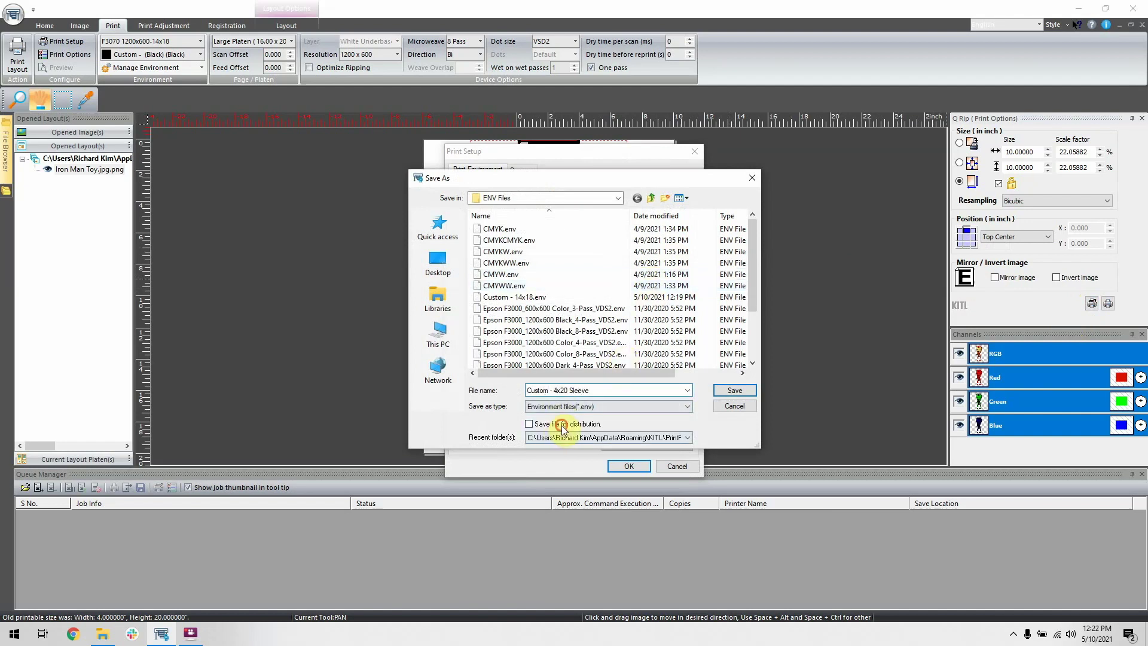
left_click(734, 390)
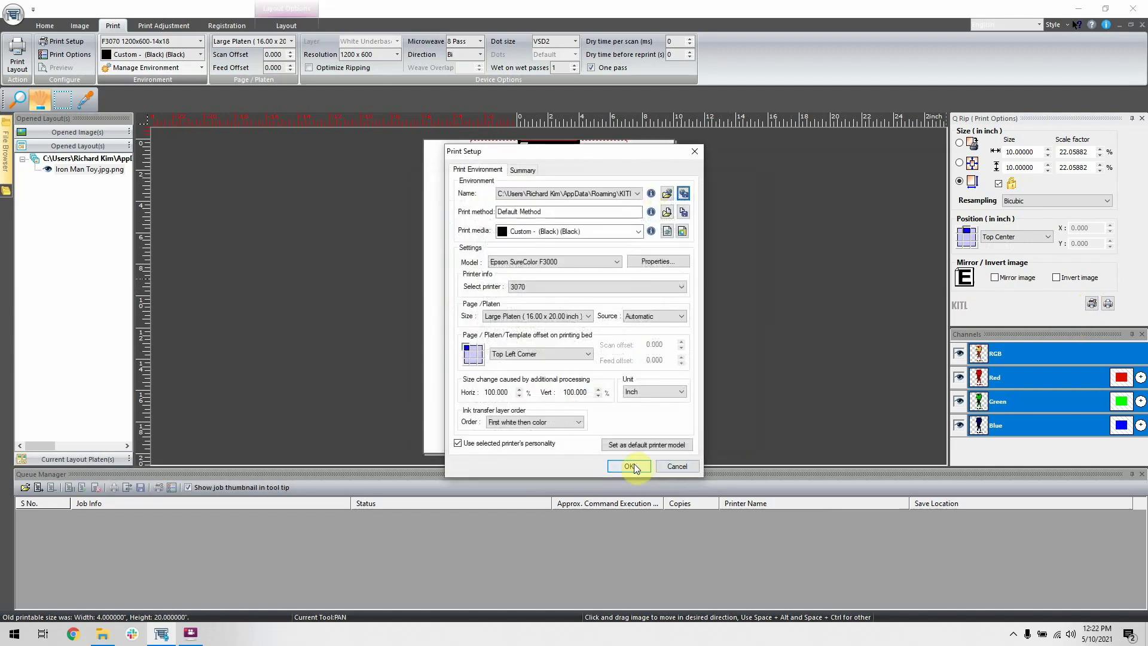
left_click(629, 465)
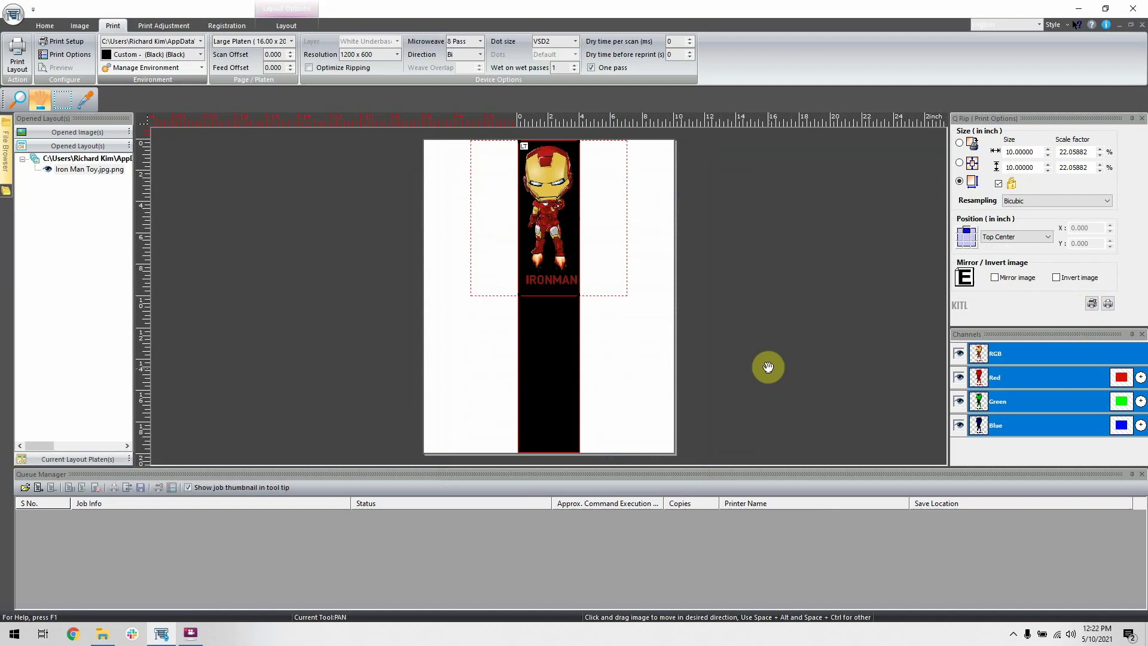
left_click(191, 67)
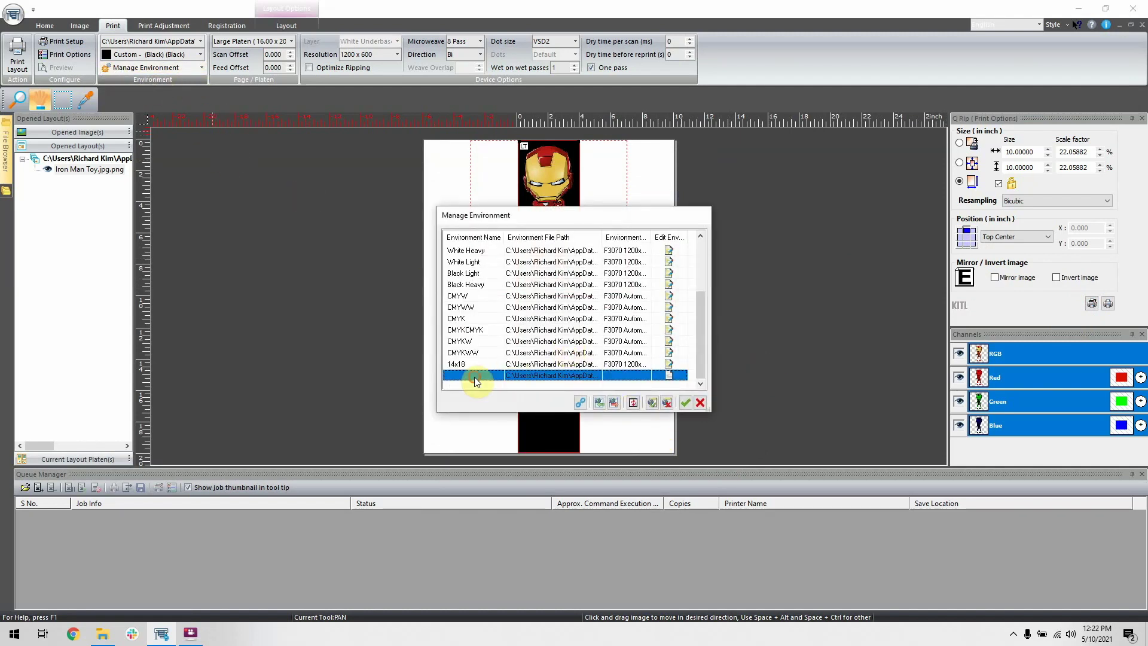
Add a '4x20 Sleeve' entry using Custom - 4x20 Sleeve.env, assigned to F3070 1200x600
double_click(592, 375)
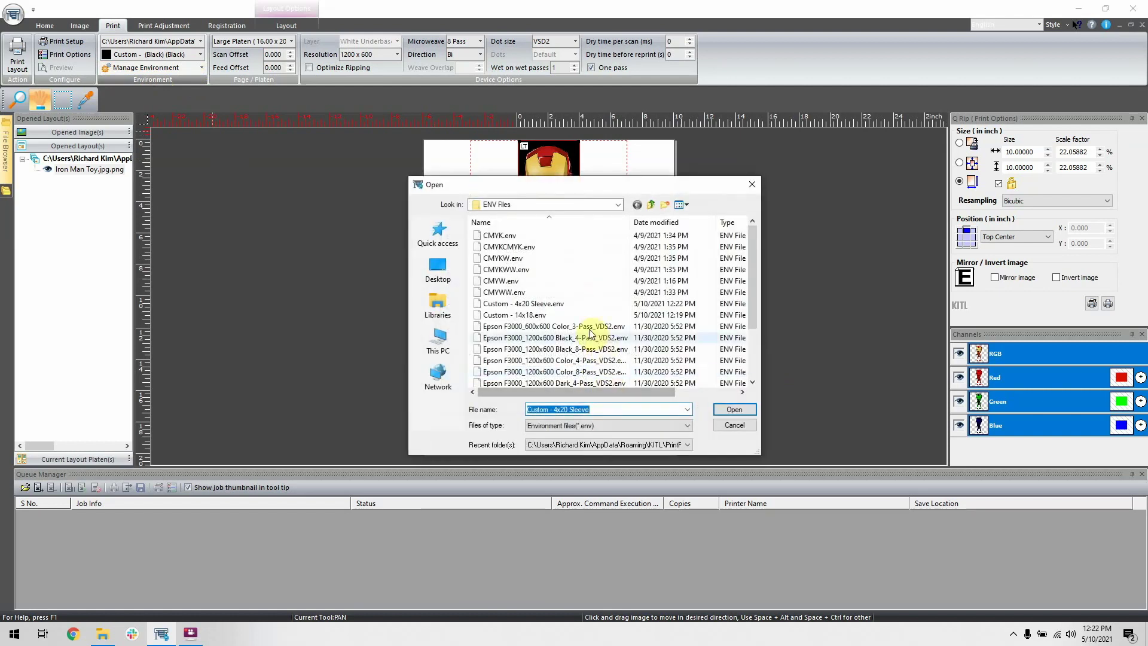
left_click(587, 303)
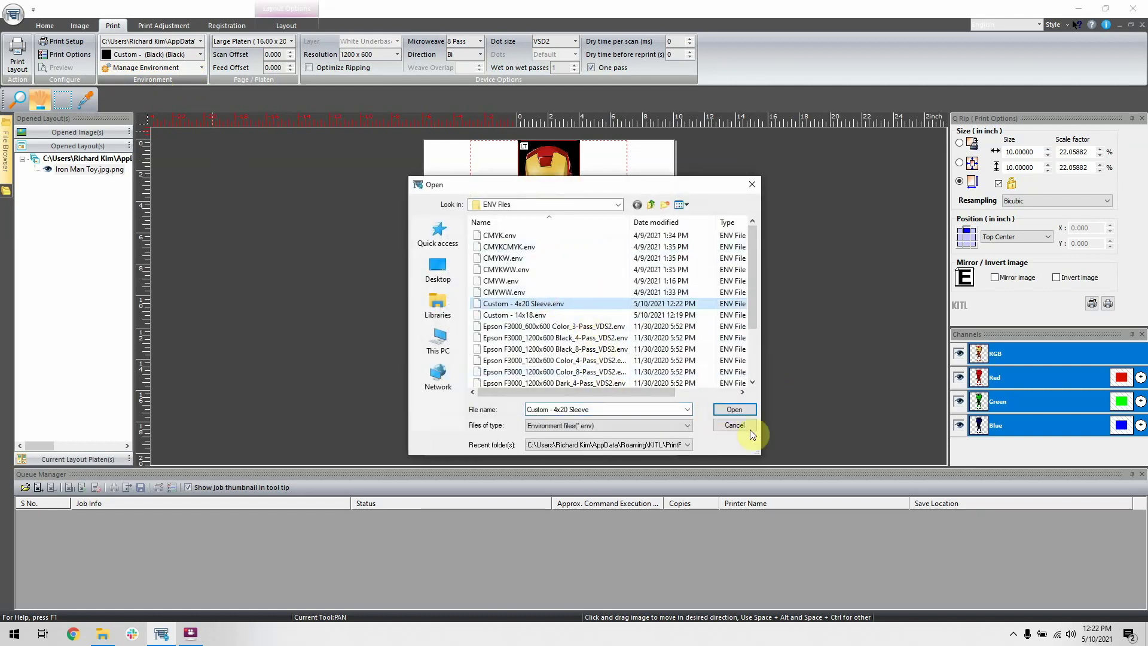
left_click(734, 409)
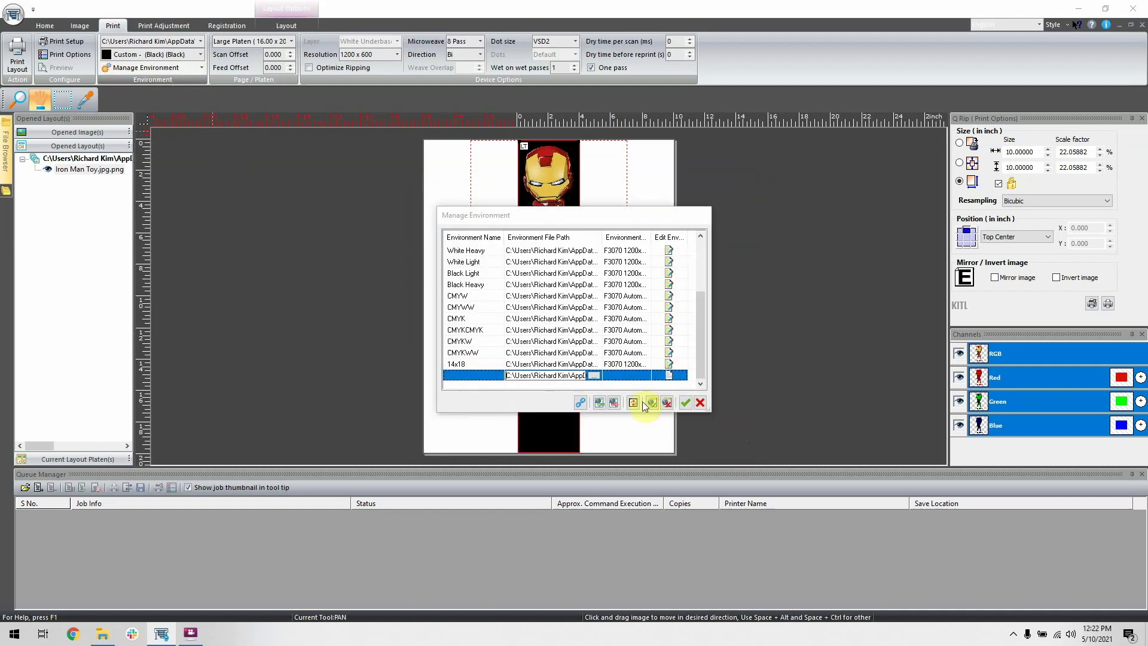
left_click(478, 375)
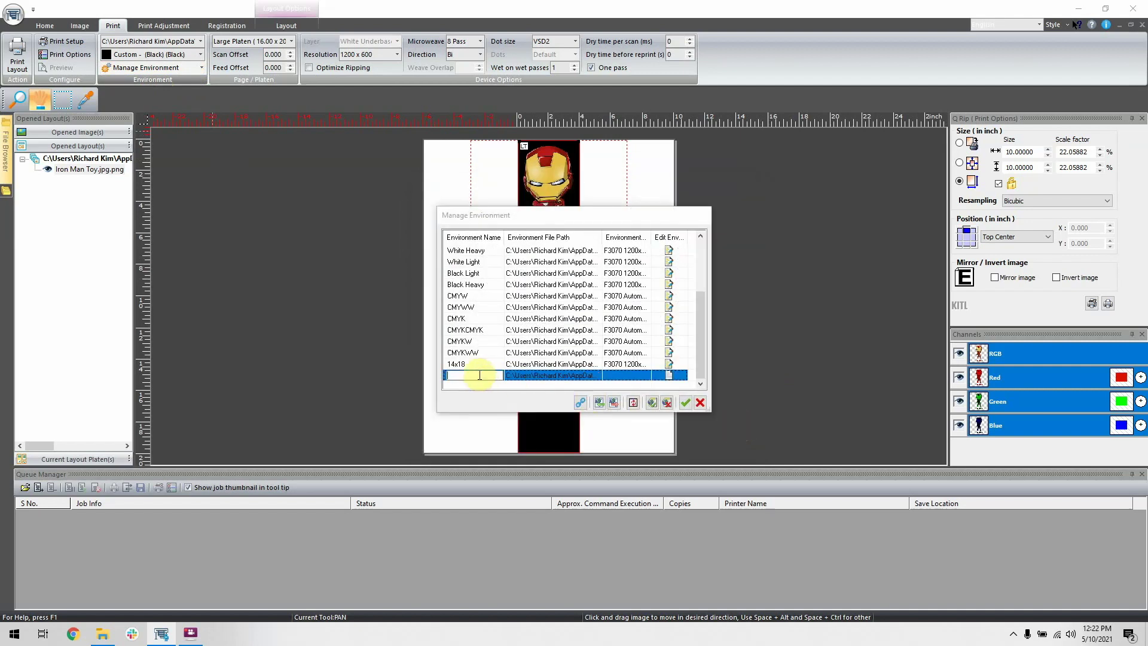
type("4x20")
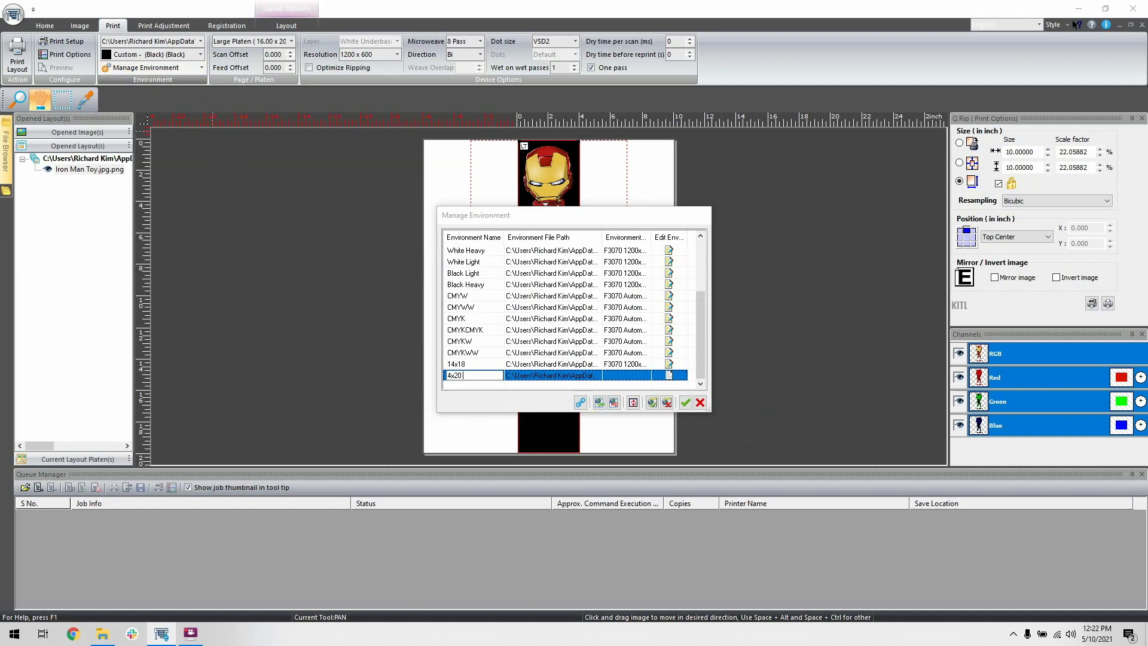
type(" Sleeve")
left_click(619, 375)
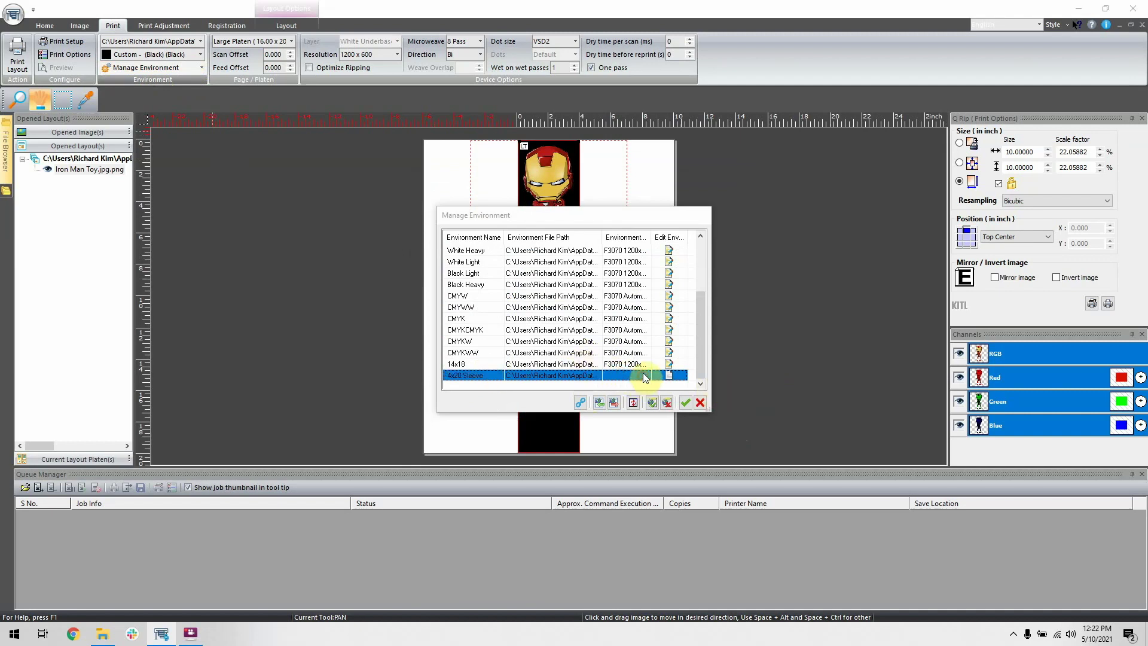
left_click(645, 377)
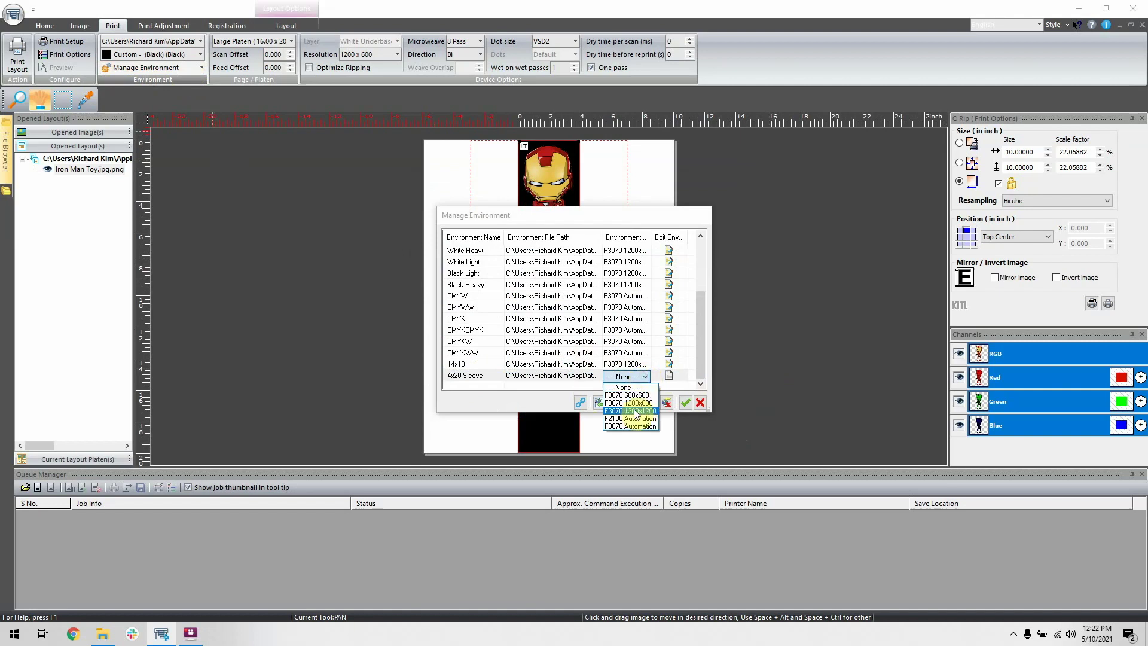
left_click(634, 404)
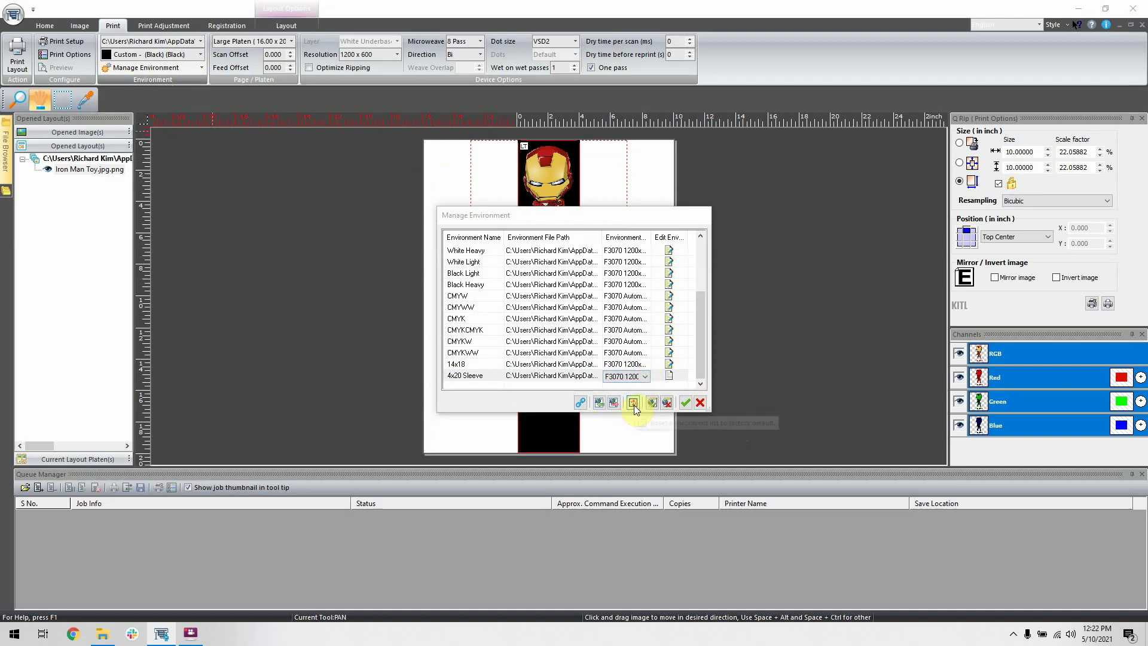
left_click(667, 406)
left_click(685, 402)
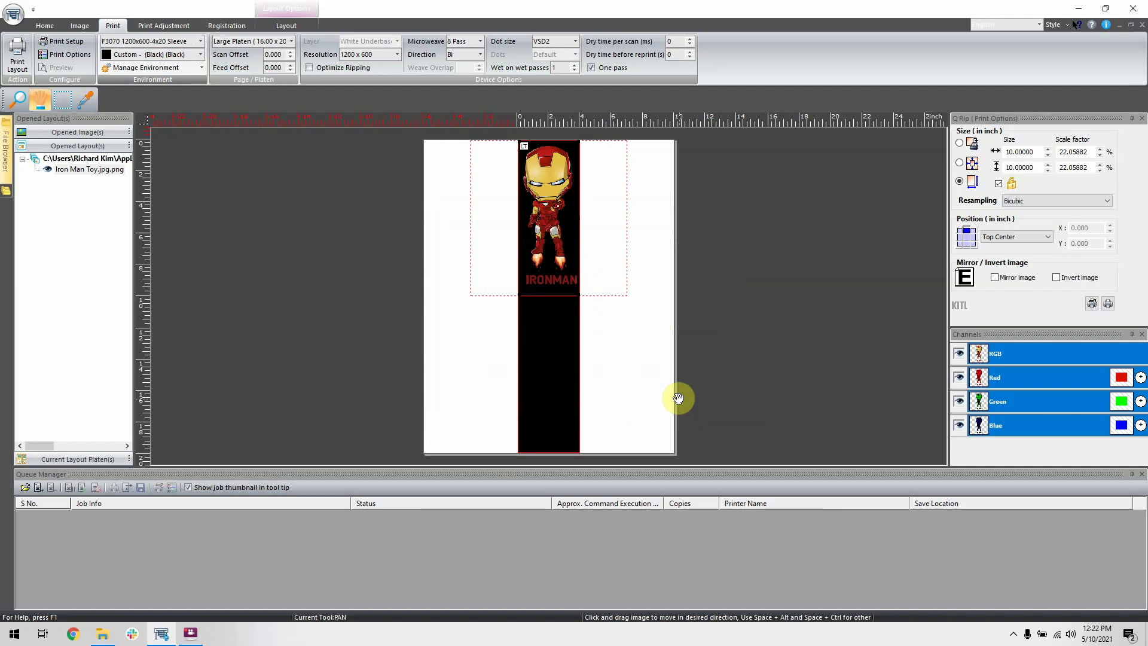
Create a new environment group named Custom
left_click(203, 67)
left_click(160, 96)
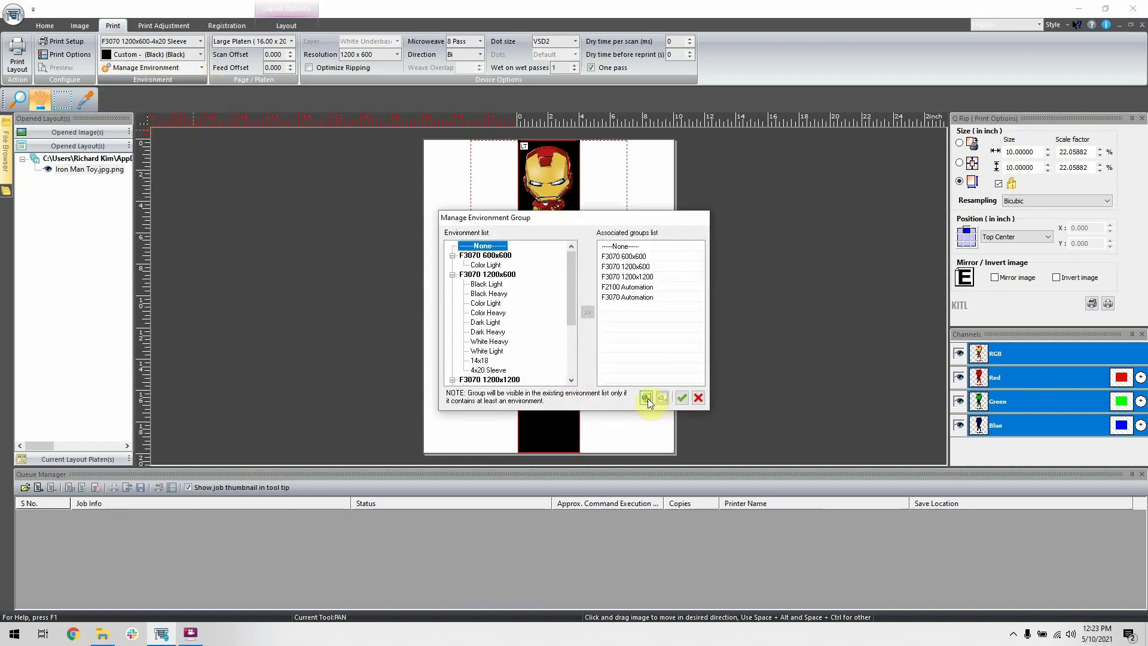
left_click(645, 398)
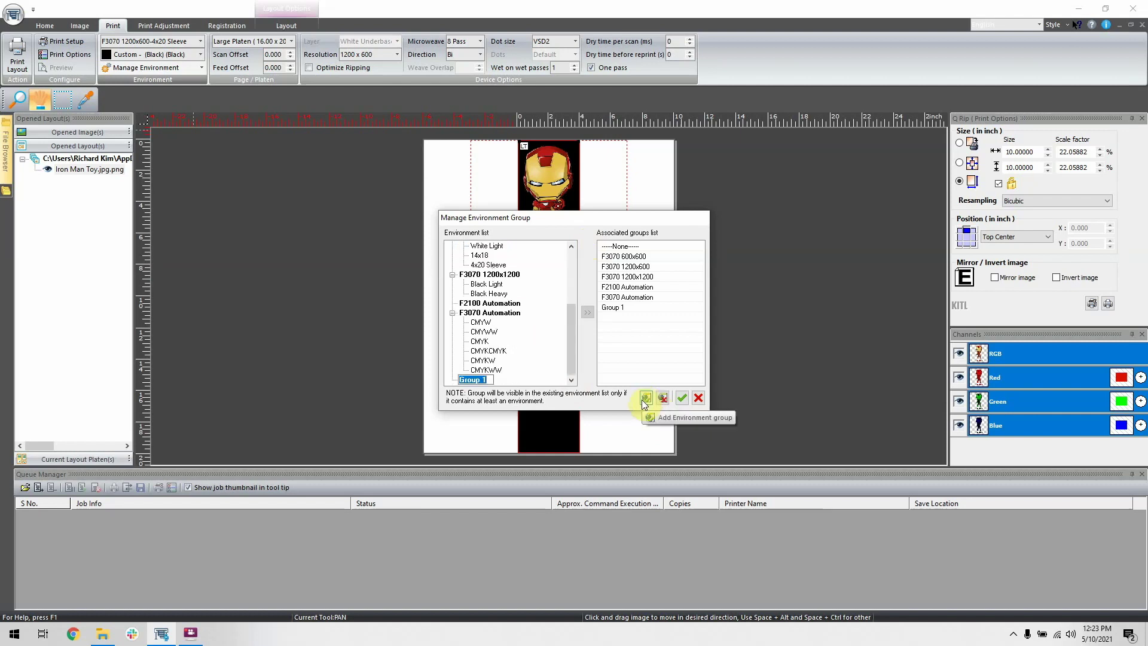
type("Custom")
key("Return")
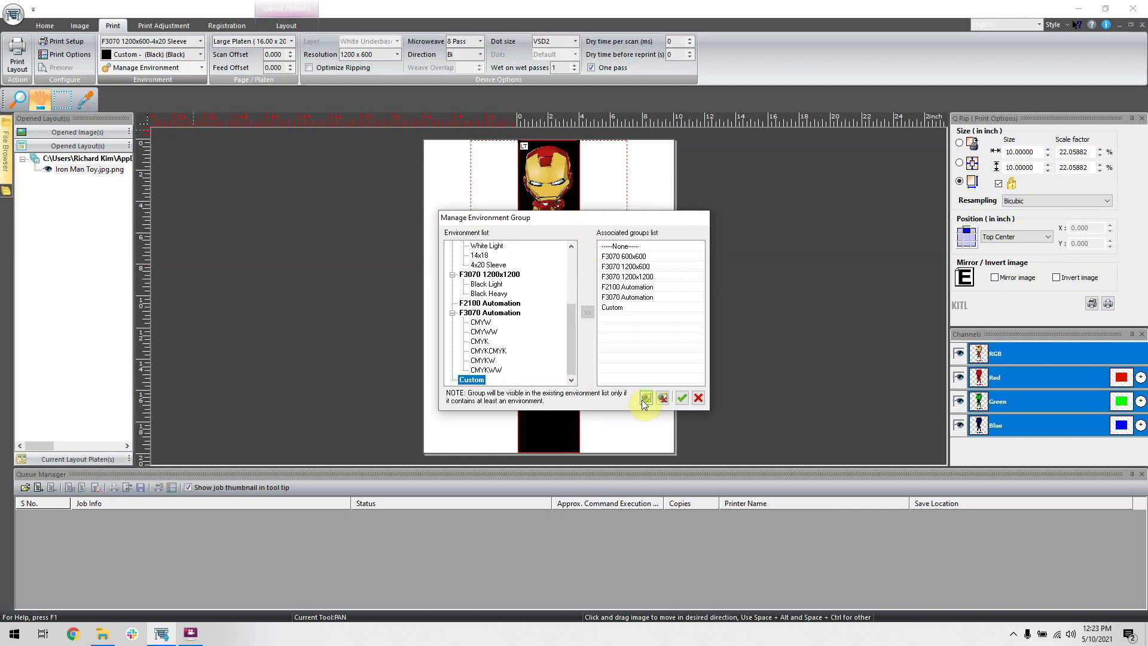
Move the 14x18 and 4x20 Sleeve environments into the Custom group
left_click(481, 255)
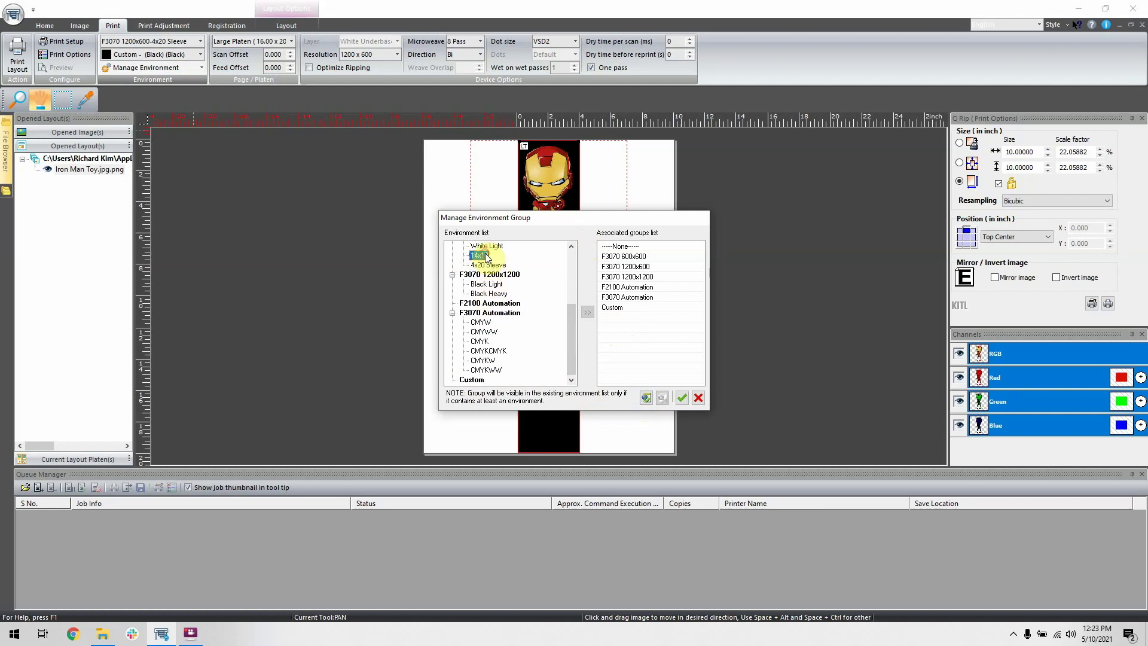
left_click(614, 309)
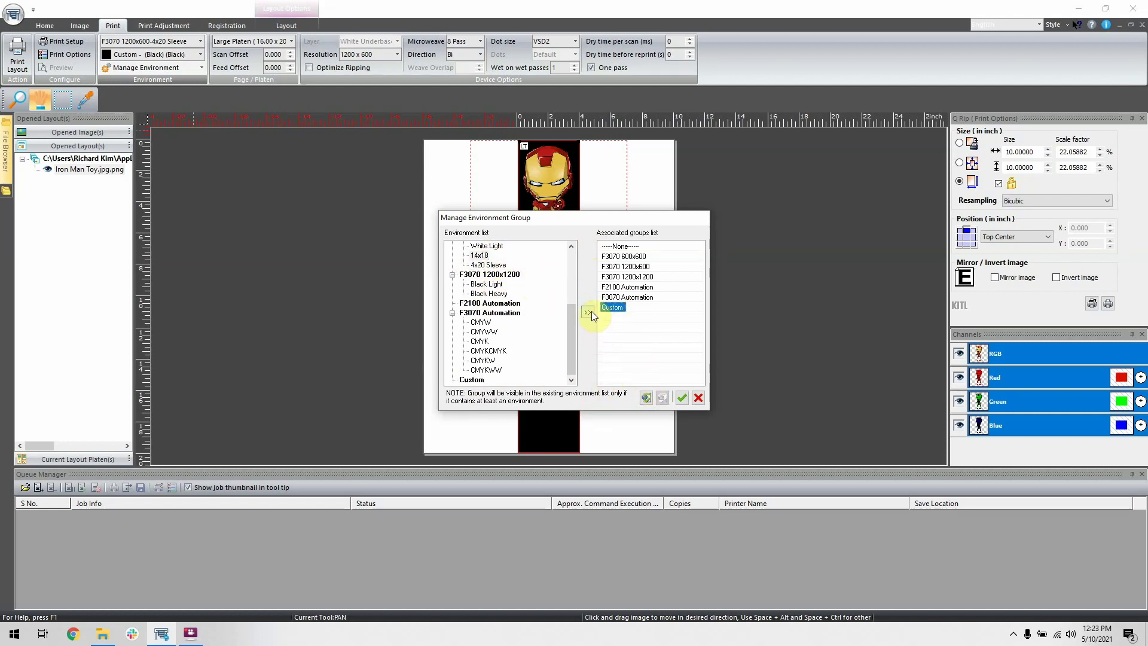
left_click(590, 311)
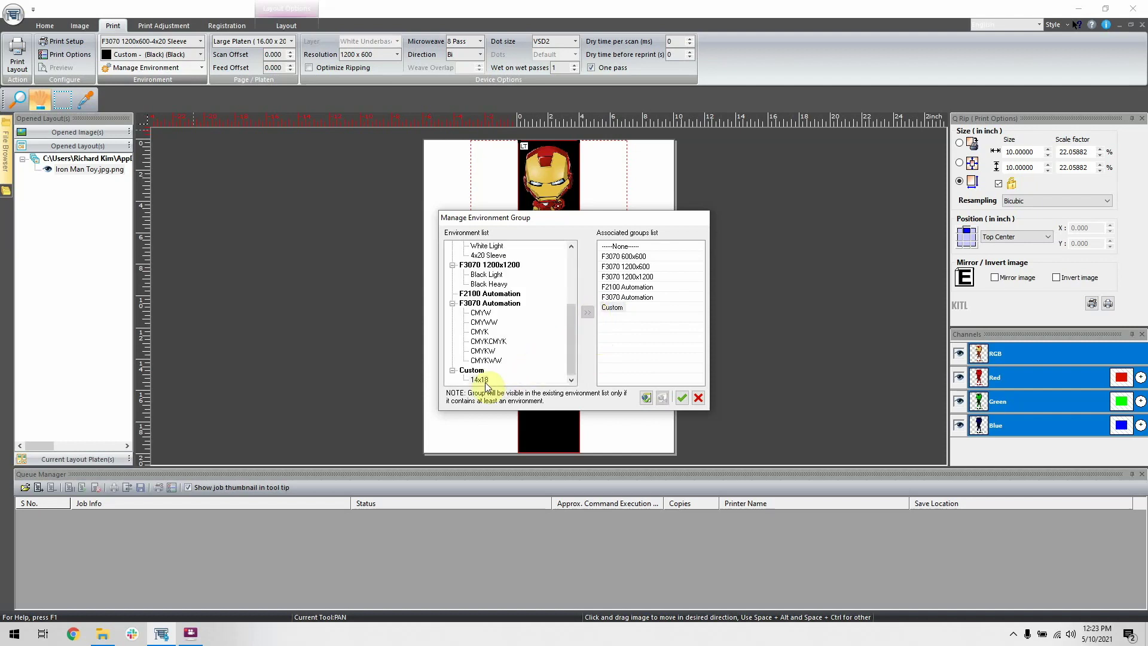
left_click(501, 255)
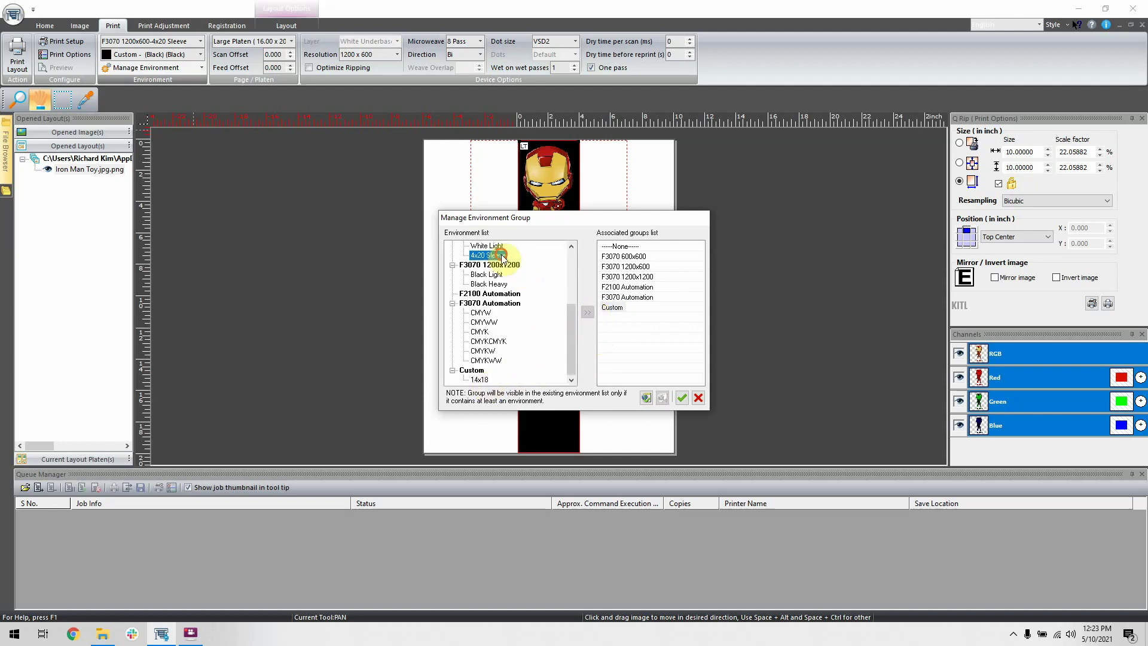
left_click(606, 308)
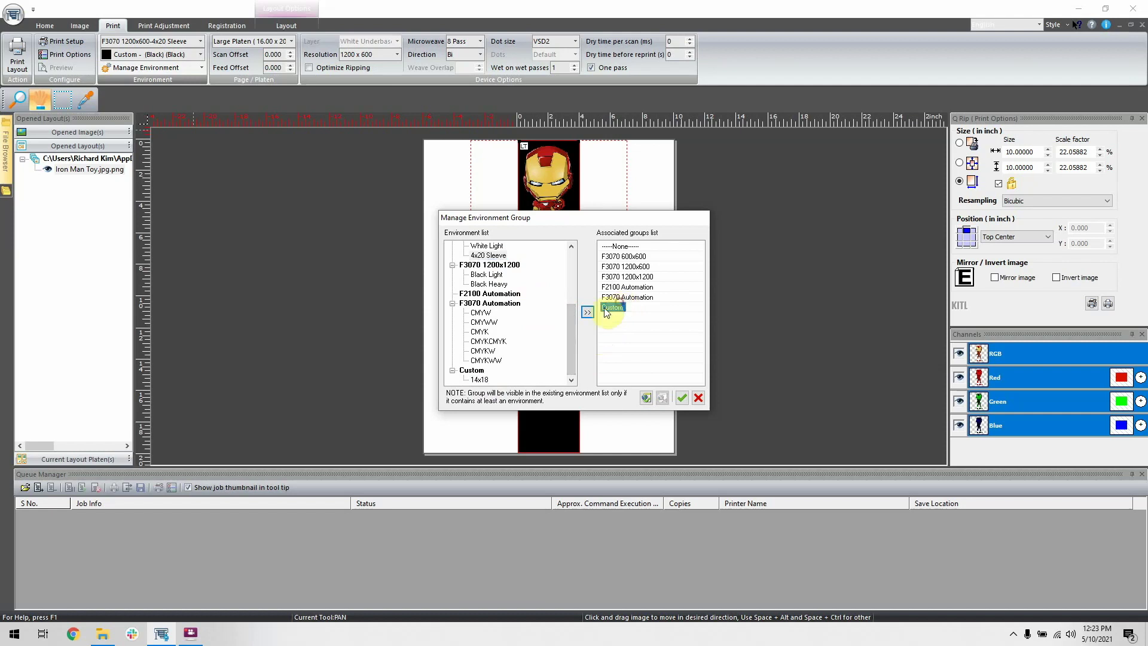
left_click(587, 311)
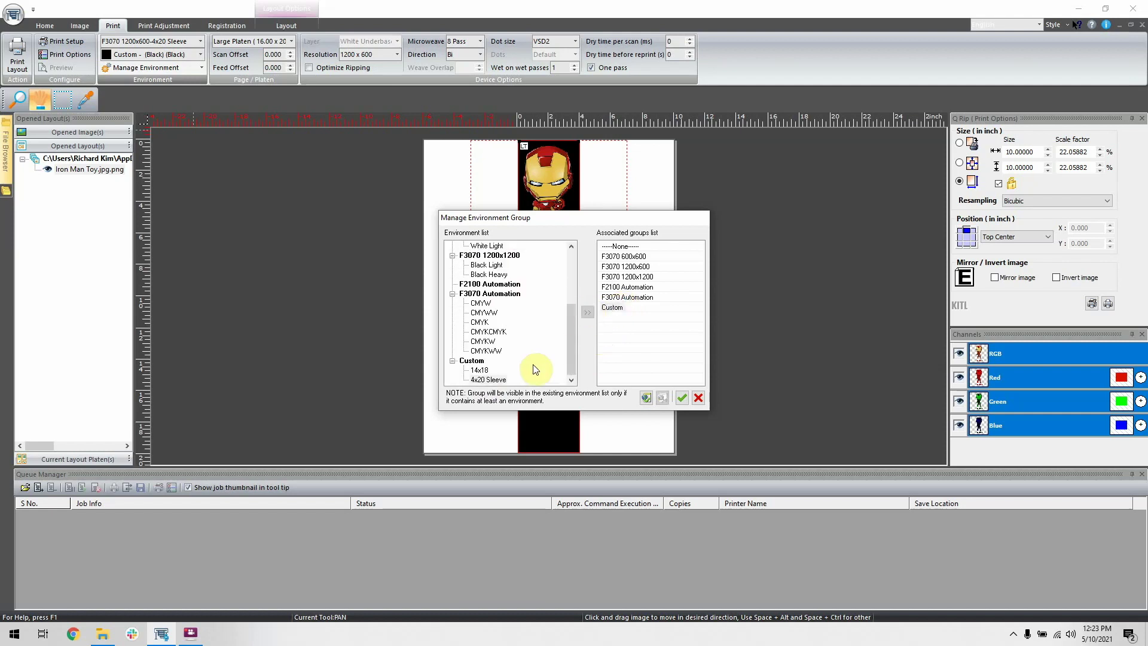
Save the grouping and check the Custom group lists 14x18 and 4x20 Sleeve
left_click(682, 399)
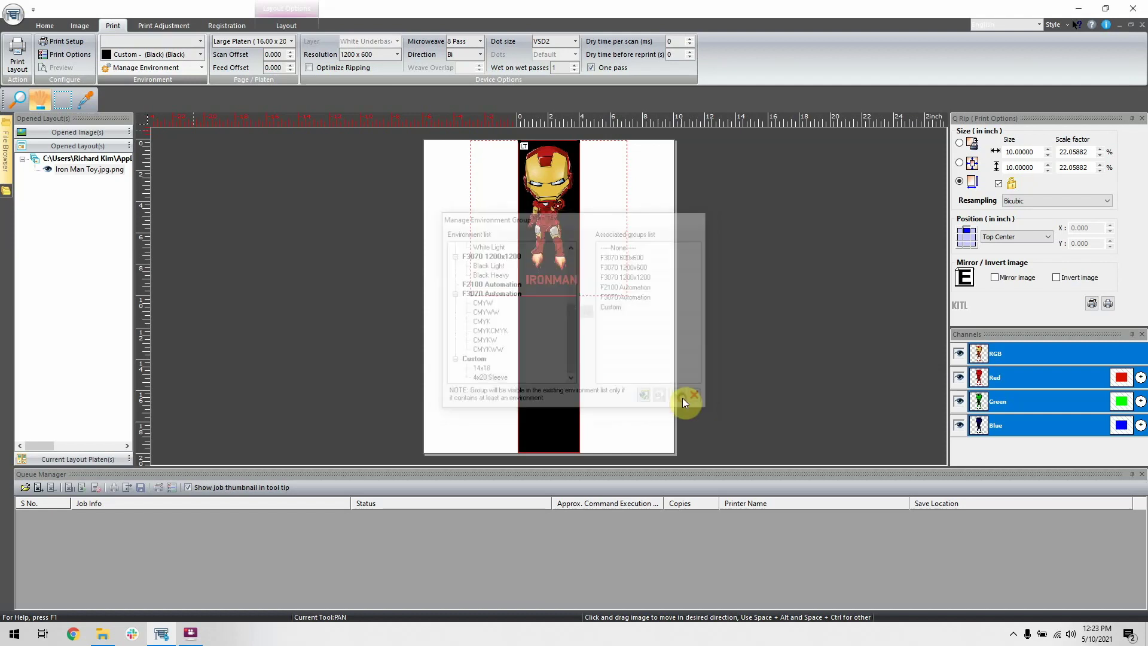
left_click(200, 42)
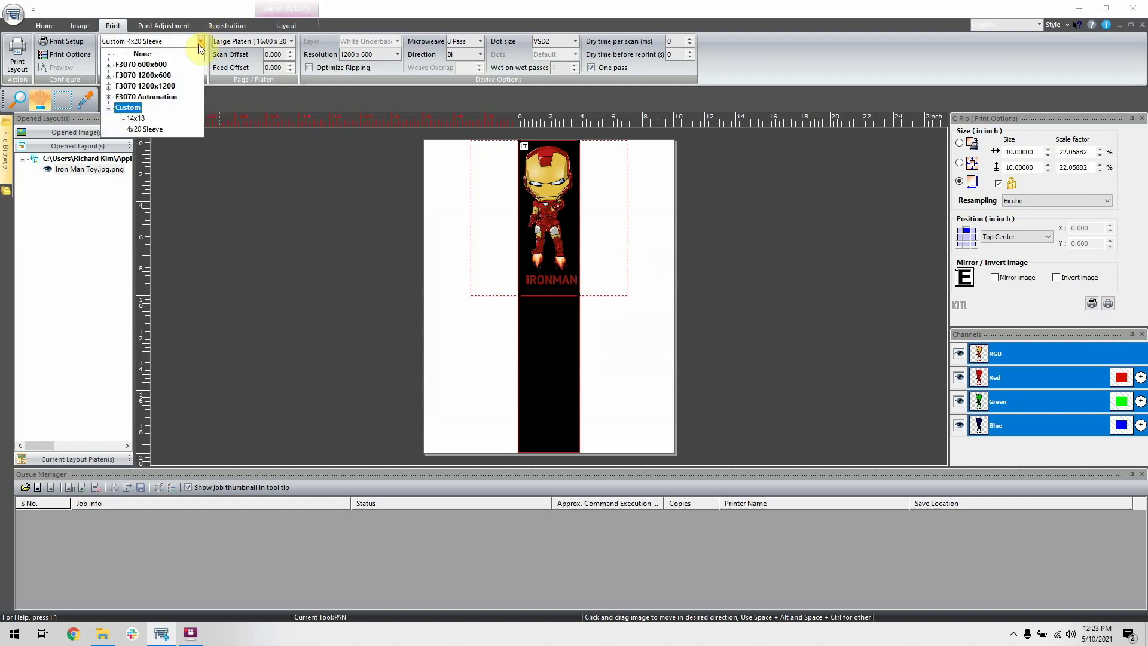